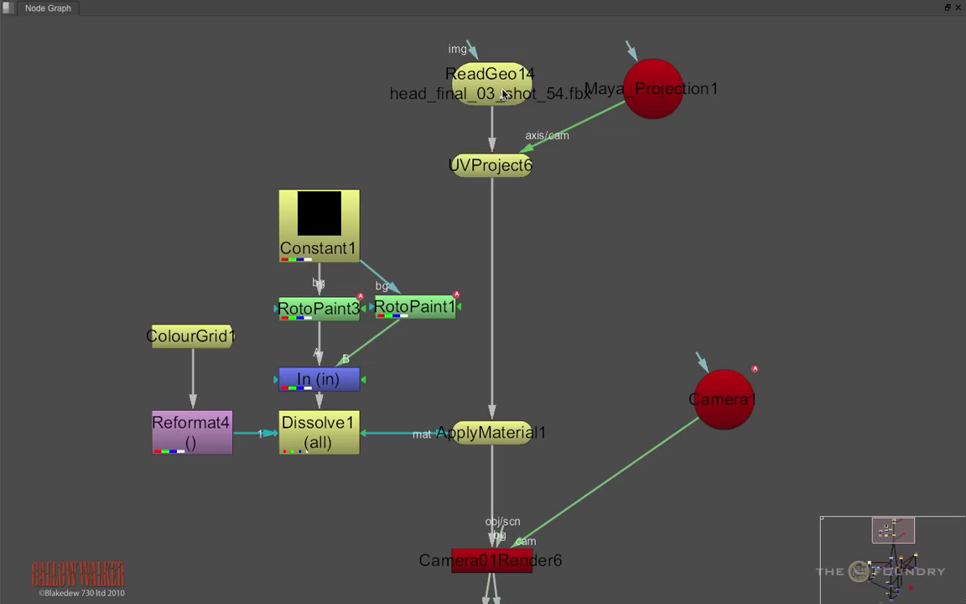
# Review the projection setup nodes: the head geometry, the Maya_Projection1 camera settings, UVProject6, RotoPaint1 and ApplyMaterial1.
pyautogui.click(504, 98)
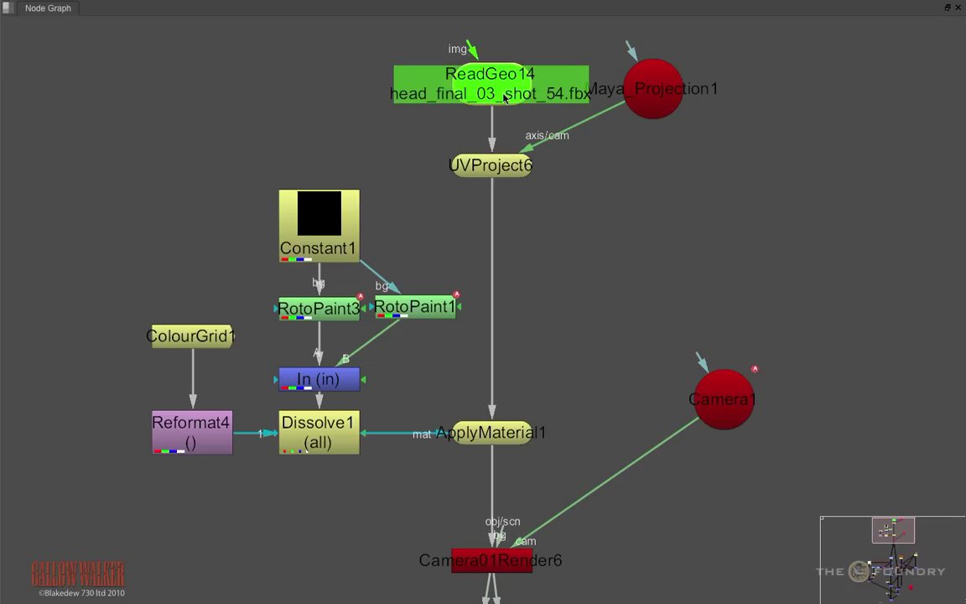
pyautogui.click(669, 97)
pyautogui.doubleClick(668, 95)
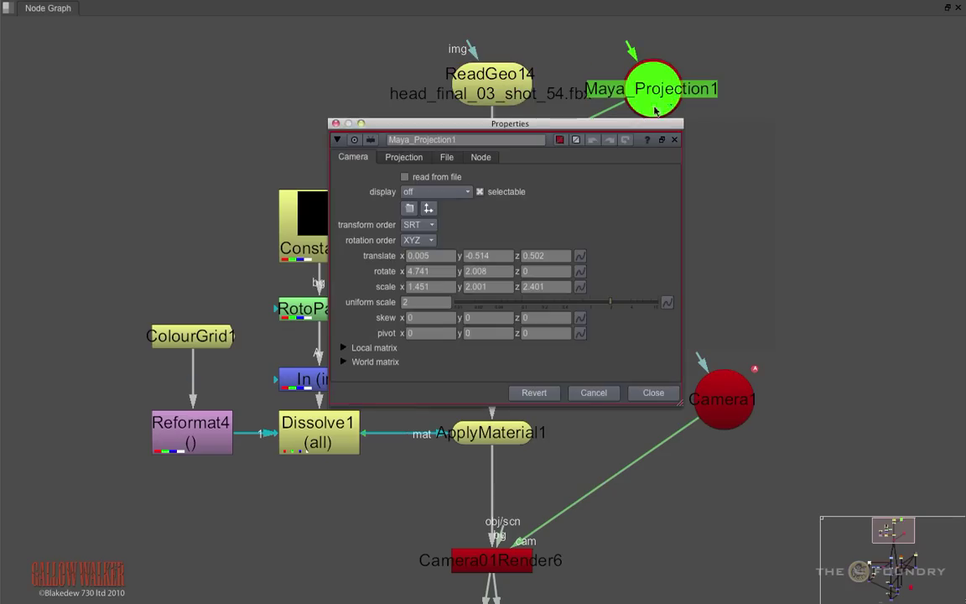
pyautogui.click(648, 392)
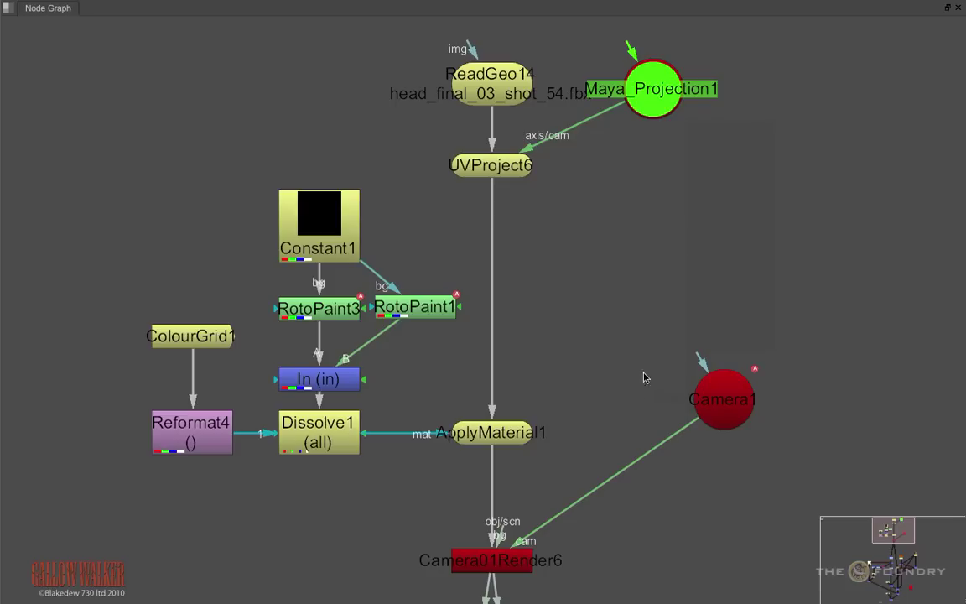
pyautogui.click(508, 171)
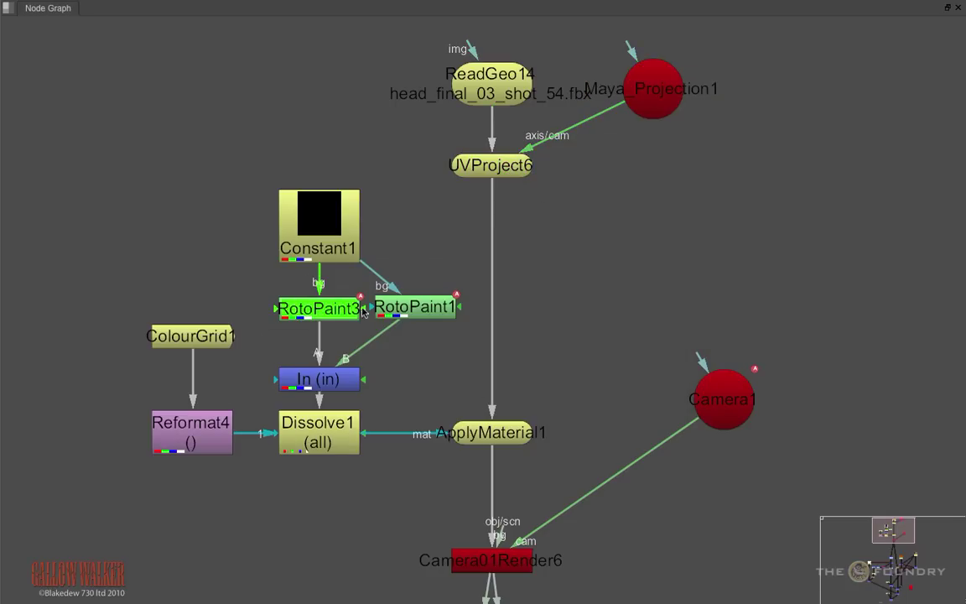
pyautogui.click(405, 311)
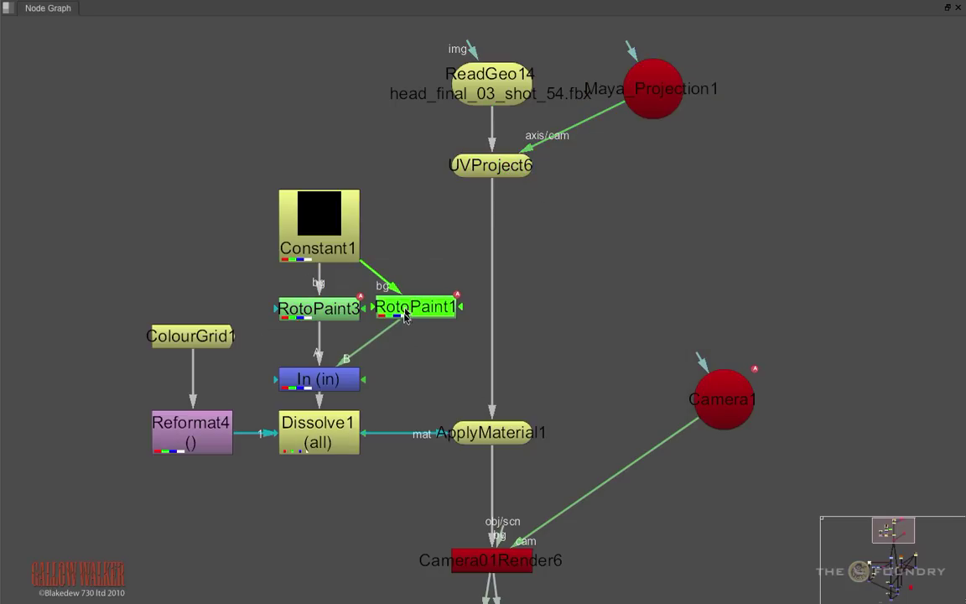
pyautogui.click(494, 443)
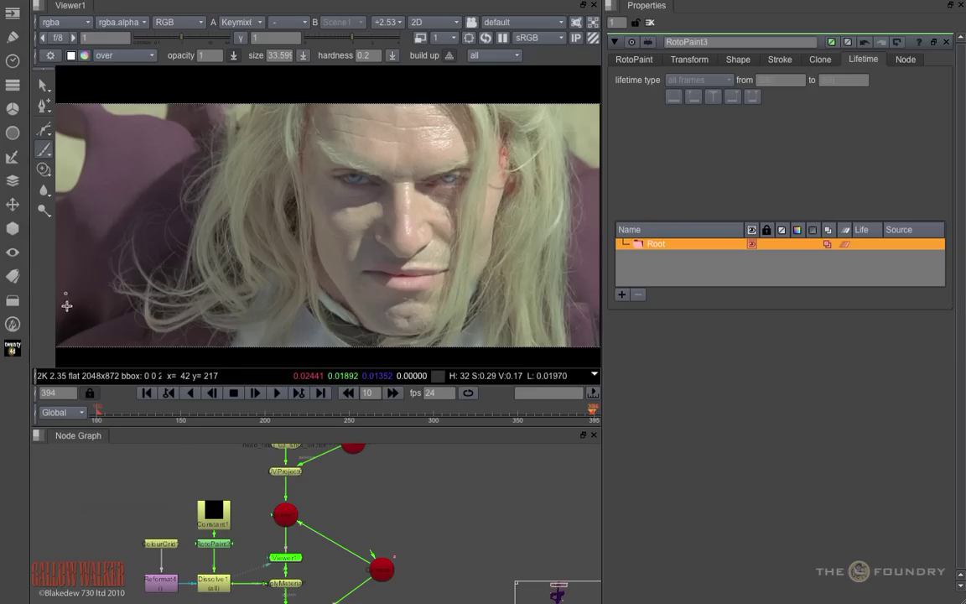
pyautogui.click(223, 544)
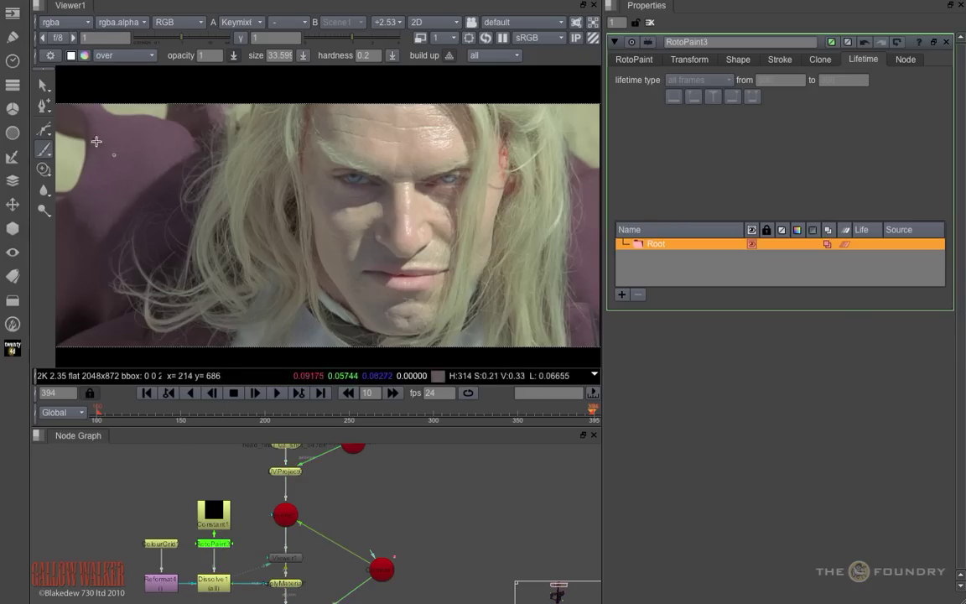
pyautogui.moveTo(334, 190)
pyautogui.keyDown('shift'); pyautogui.mouseDown()
pyautogui.moveTo(334, 229)
pyautogui.moveTo(394, 334)
pyautogui.mouseUp(); pyautogui.keyUp('shift')
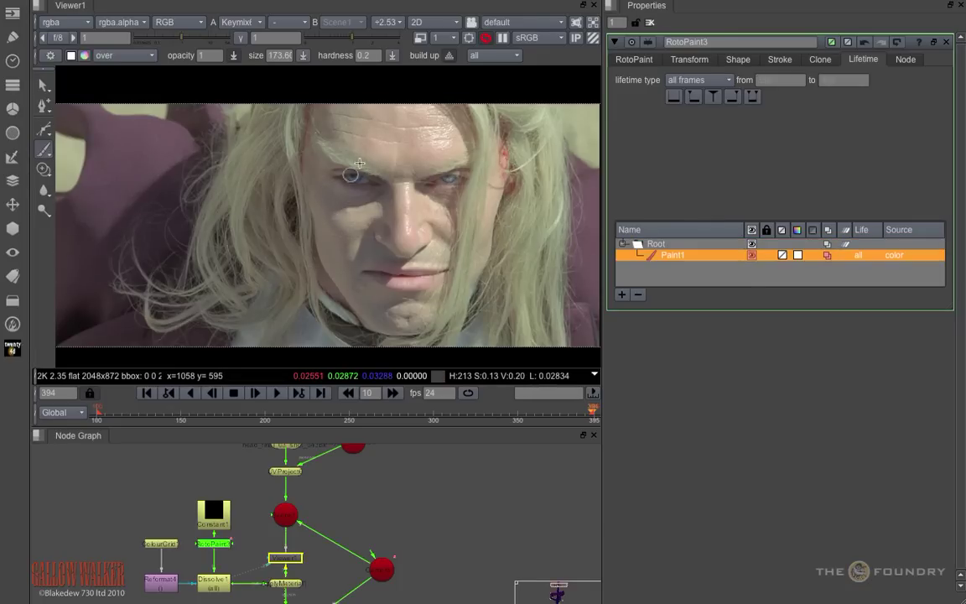
pyautogui.press('1')
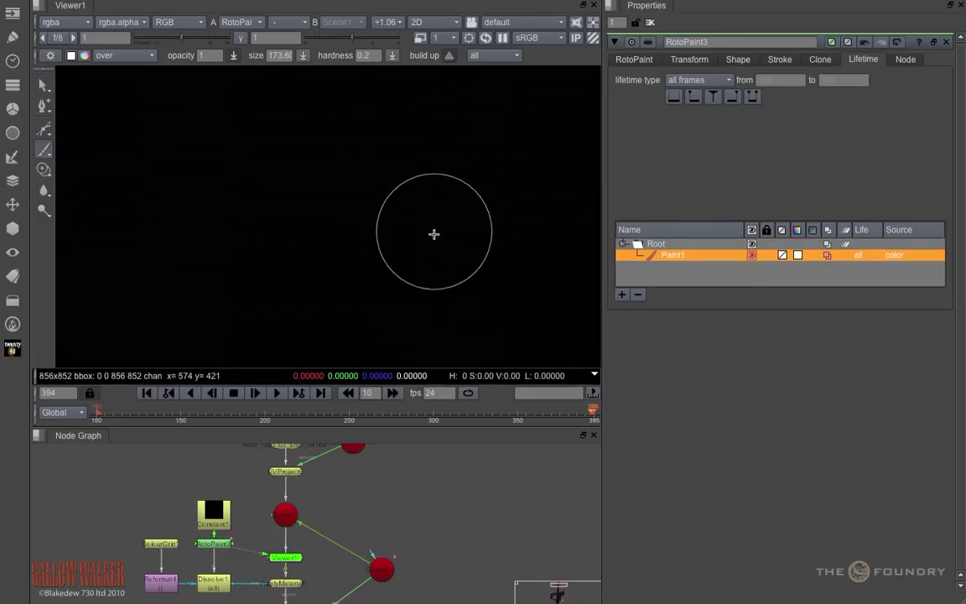
pyautogui.scroll(-5, 453, 206)
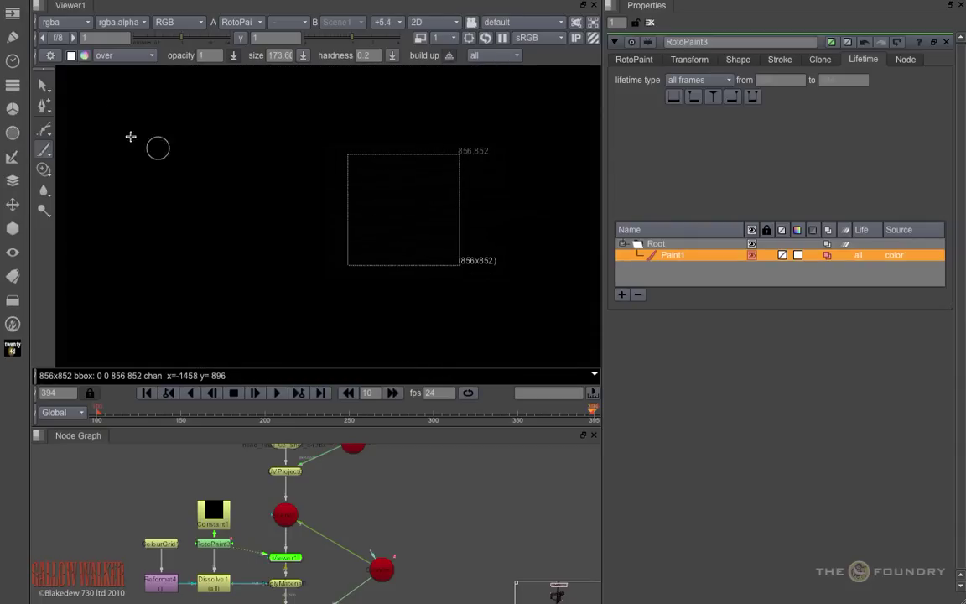
pyautogui.click(43, 85)
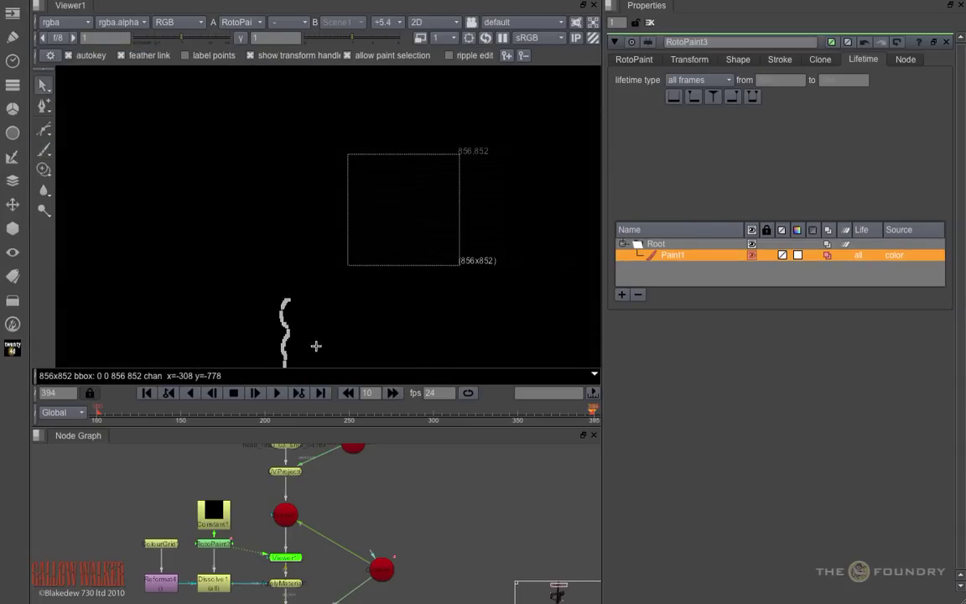
pyautogui.click(638, 295)
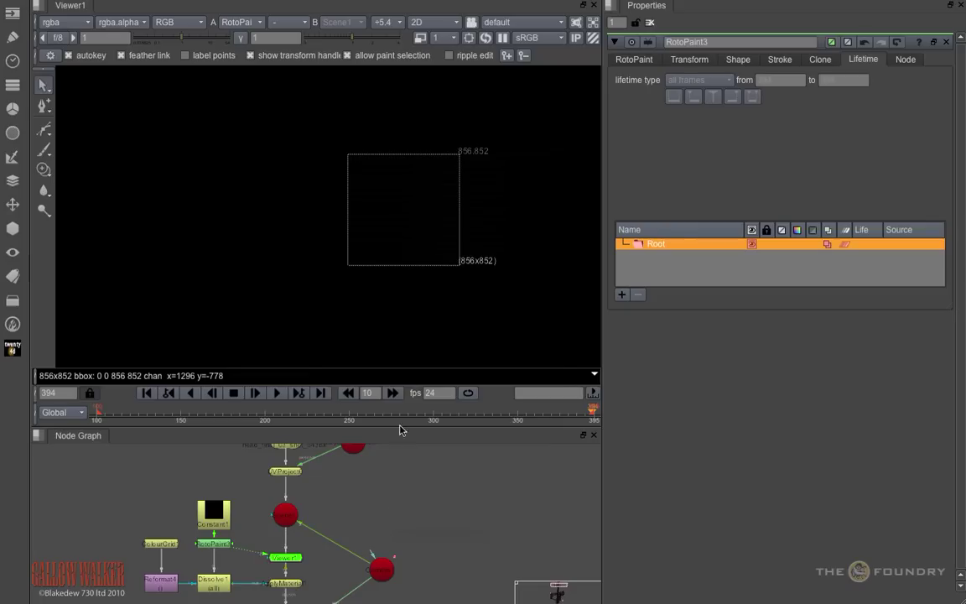
# Paint a white zigzag test stroke across the RotoPaint3 texture, check it on the face, and delete the stroke.
pyautogui.press('f')
pyautogui.click(43, 150)
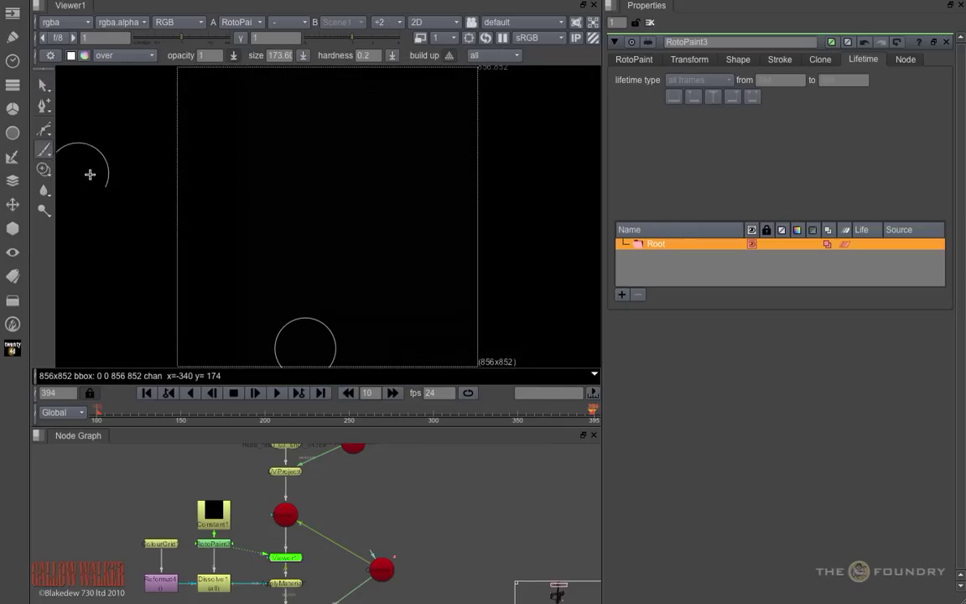
pyautogui.moveTo(270, 114)
pyautogui.mouseDown()
pyautogui.moveTo(244, 177)
pyautogui.moveTo(356, 300)
pyautogui.moveTo(413, 315)
pyautogui.mouseUp()
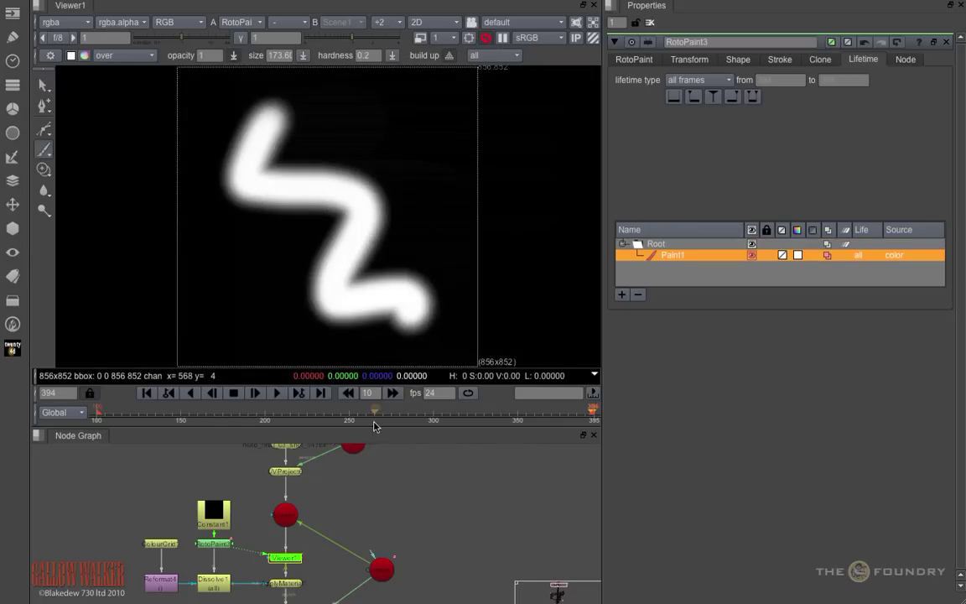
pyautogui.press('1')
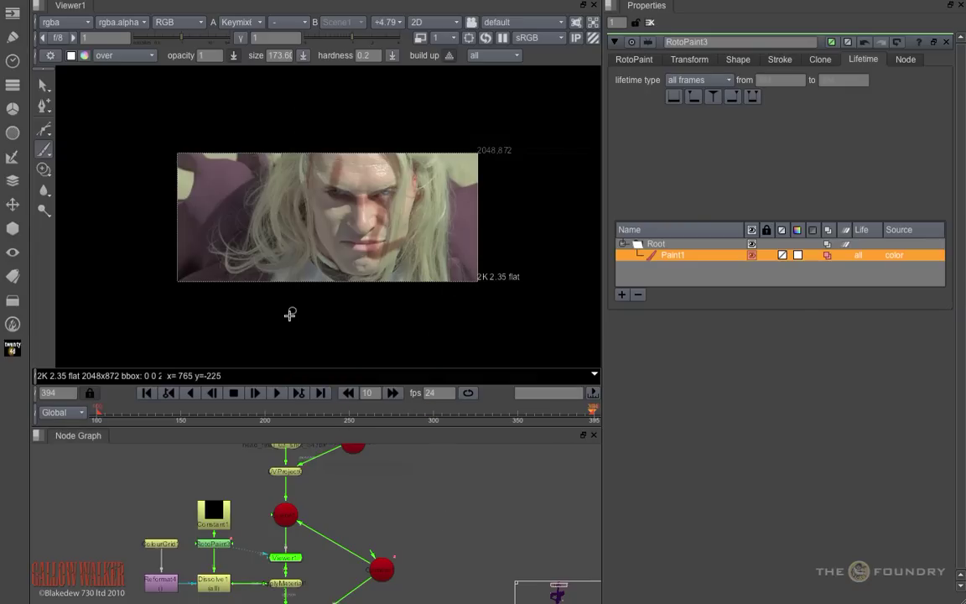
pyautogui.click(639, 295)
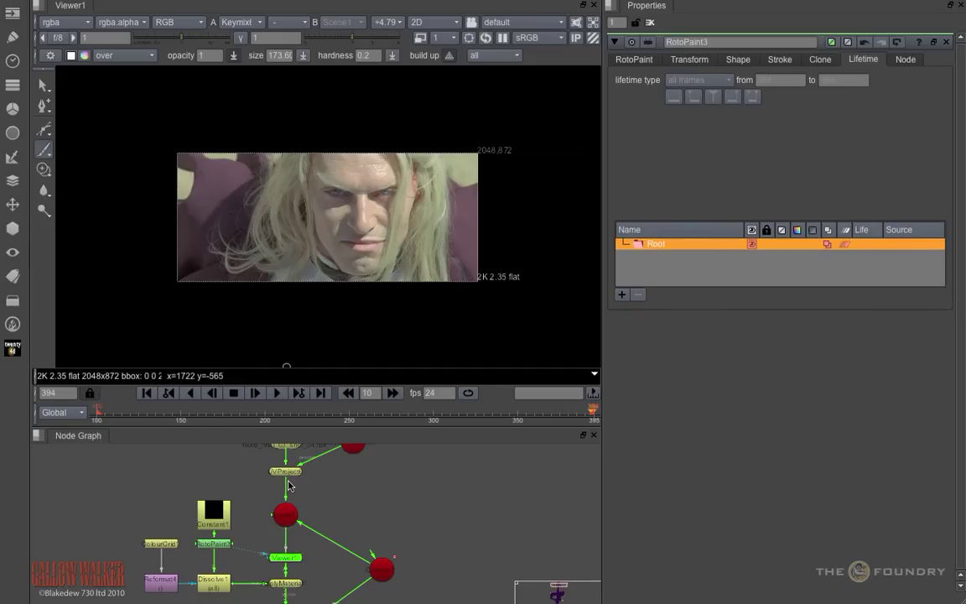
# View ColourGrid1, and set Dissolve1's which value to 1 to show the grid projected on the face.
pyautogui.click(162, 545)
pyautogui.press('1')
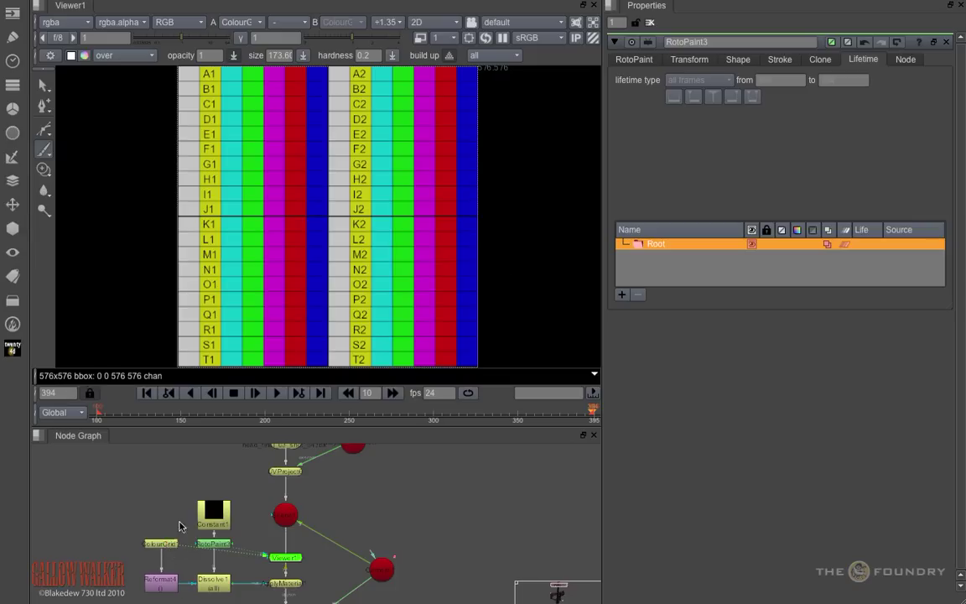
pyautogui.doubleClick(214, 582)
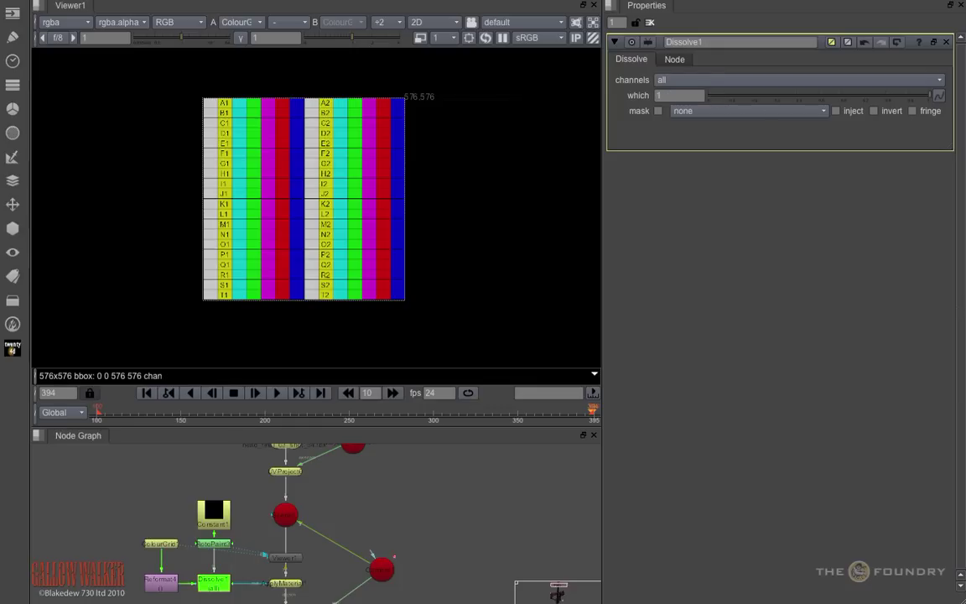
pyautogui.click(437, 550)
pyautogui.press('2')
pyautogui.press('1')
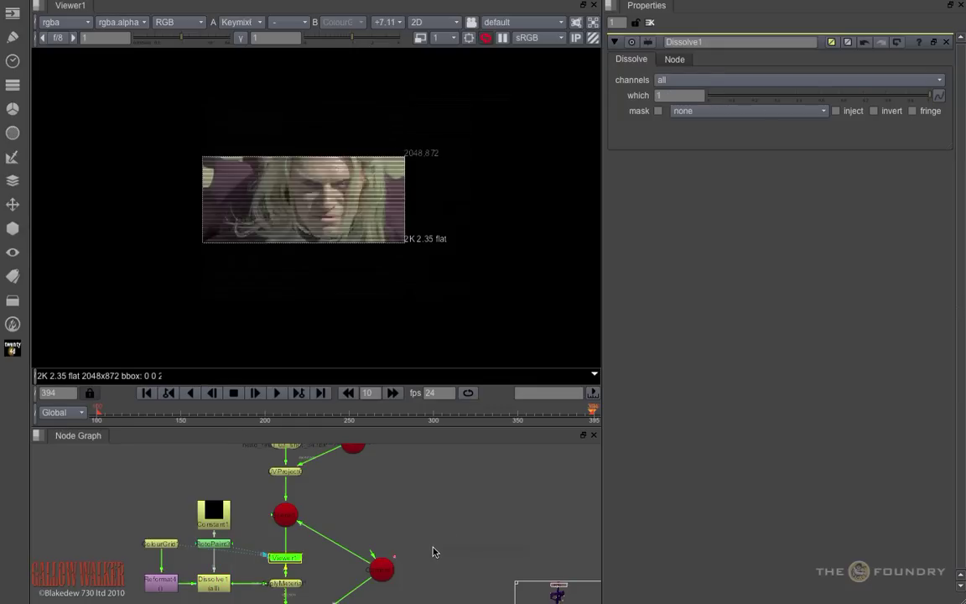
# Scrub through the shot to examine how the projected colour grid follows the face, stopping on a close view at frame 300.
pyautogui.keyDown('alt'); pyautogui.moveTo(371, 178); pyautogui.dragTo(428, 141, button='middle'); pyautogui.keyUp('alt')
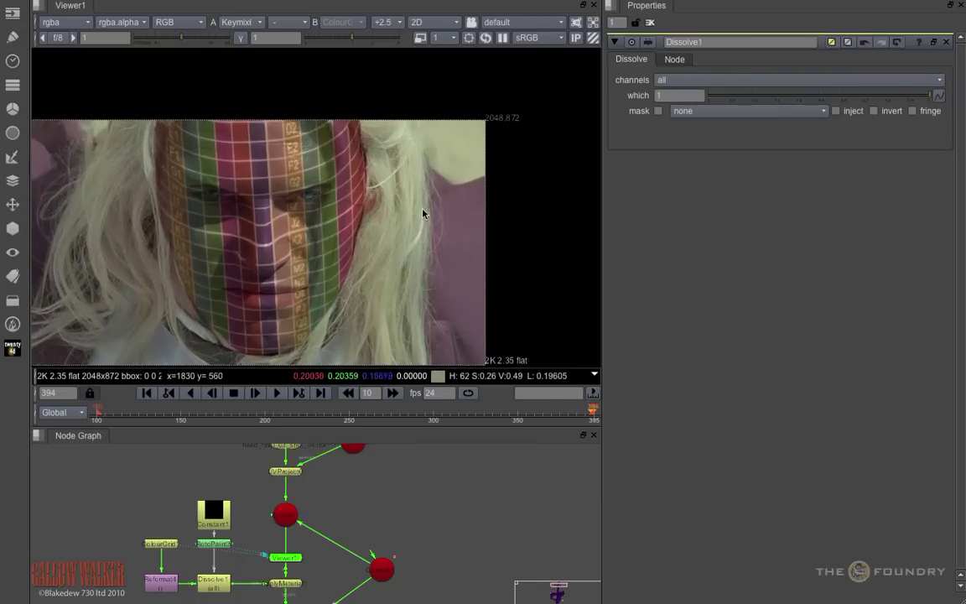
pyautogui.moveTo(423, 212); pyautogui.dragTo(502, 202, button='middle')
pyautogui.click(553, 413)
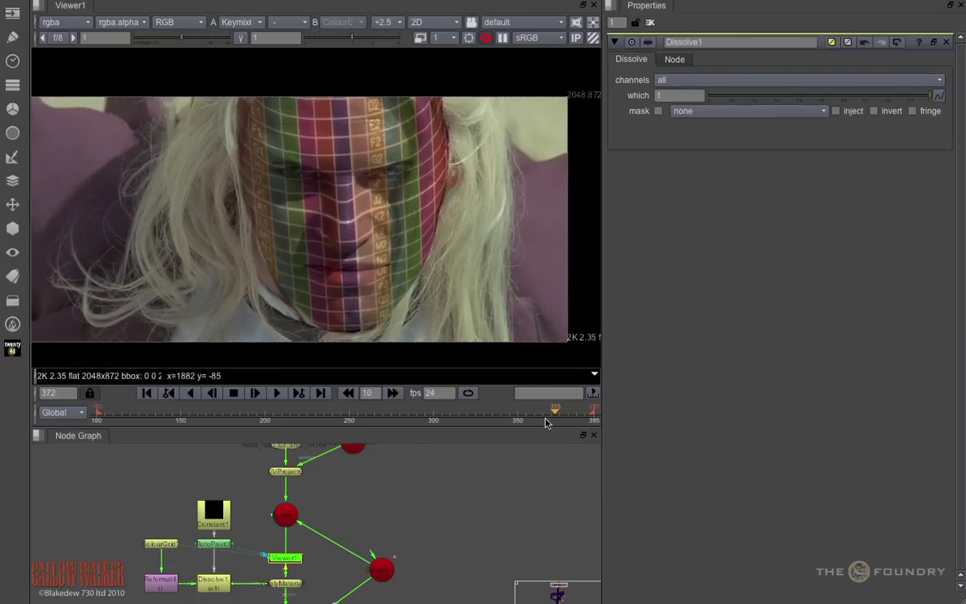
pyautogui.moveTo(520, 424); pyautogui.dragTo(395, 431)
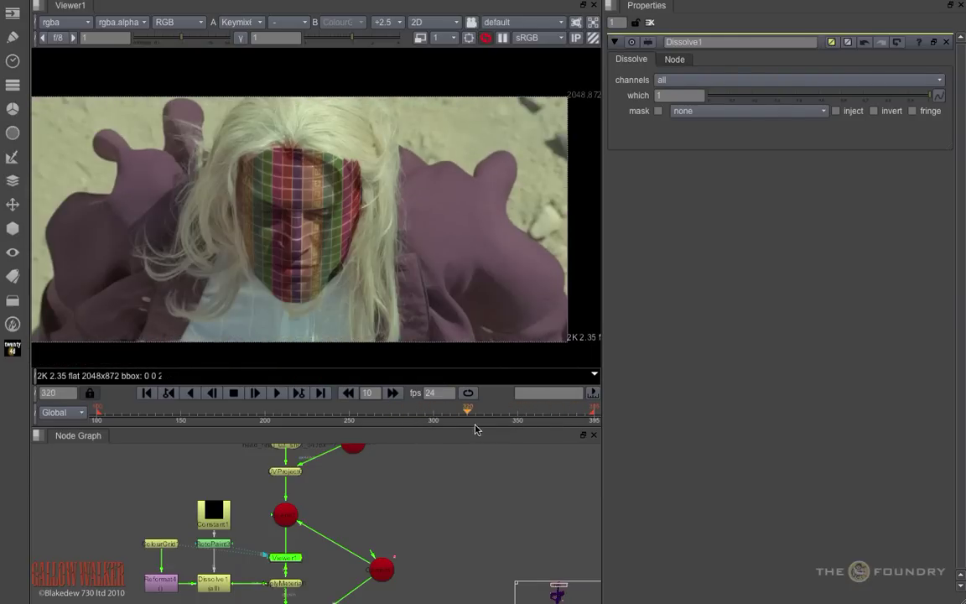
pyautogui.moveTo(518, 425); pyautogui.dragTo(519, 423)
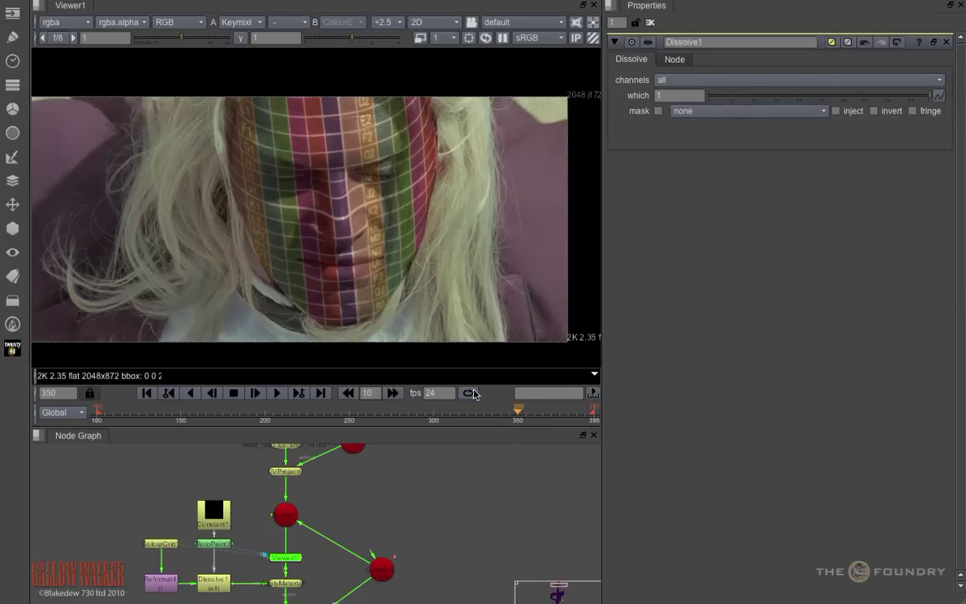
pyautogui.scroll(4, 260, 168)
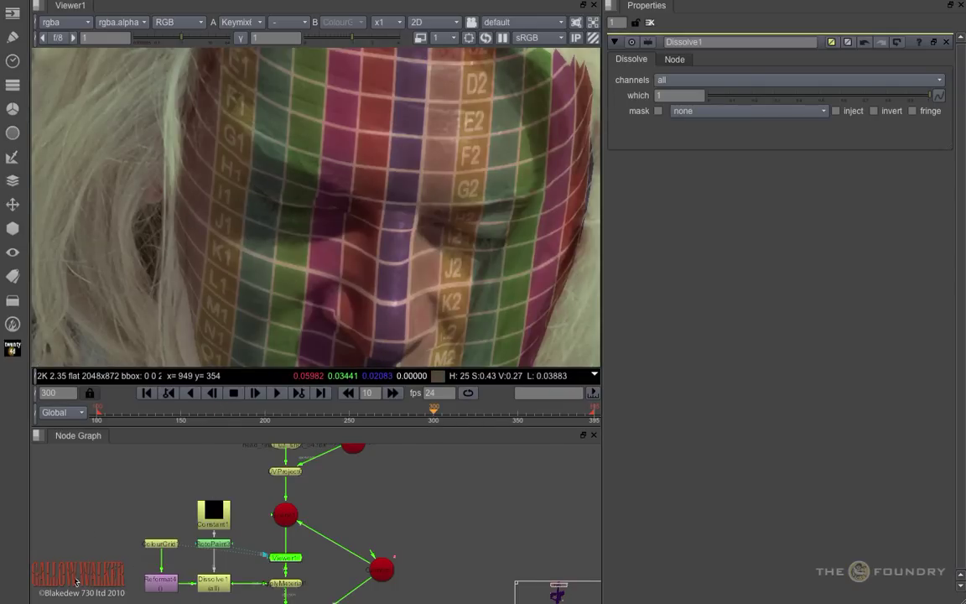
# Display the Dissolve1 output and set its which value to 0.15 so the grid is mostly faded.
pyautogui.click(225, 589)
pyautogui.press('1')
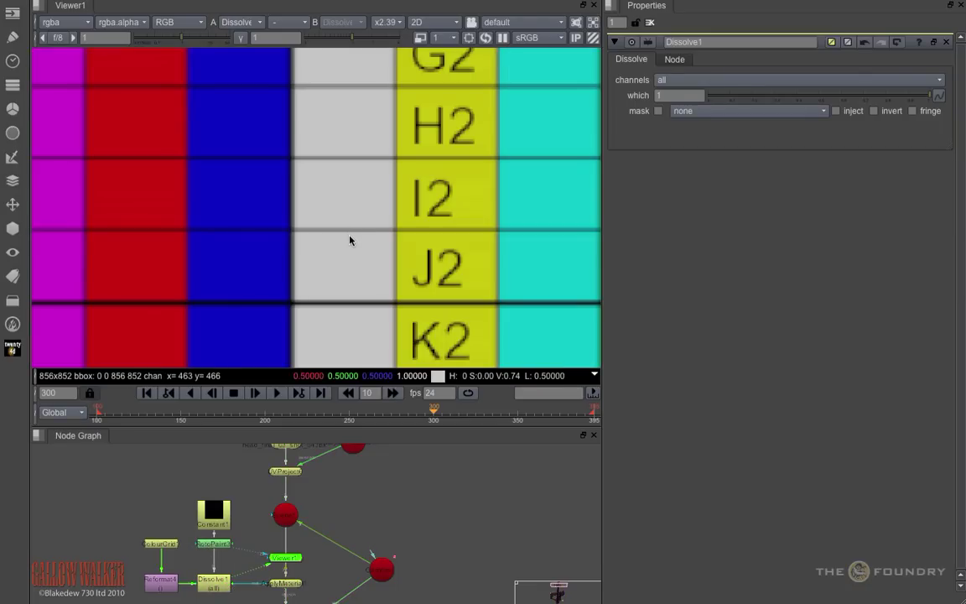
pyautogui.press('f')
pyautogui.moveTo(787, 102); pyautogui.dragTo(747, 101)
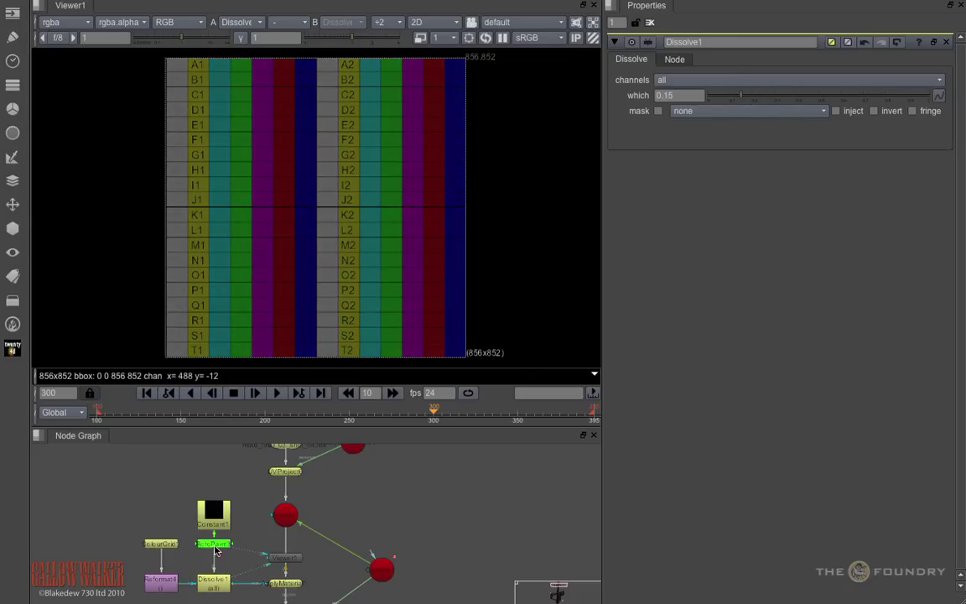
# Paint a white vertical stroke of brush size about 34.6 beside grid cells H1 to J1 in RotoPaint3 and check it on the face.
pyautogui.doubleClick(214, 545)
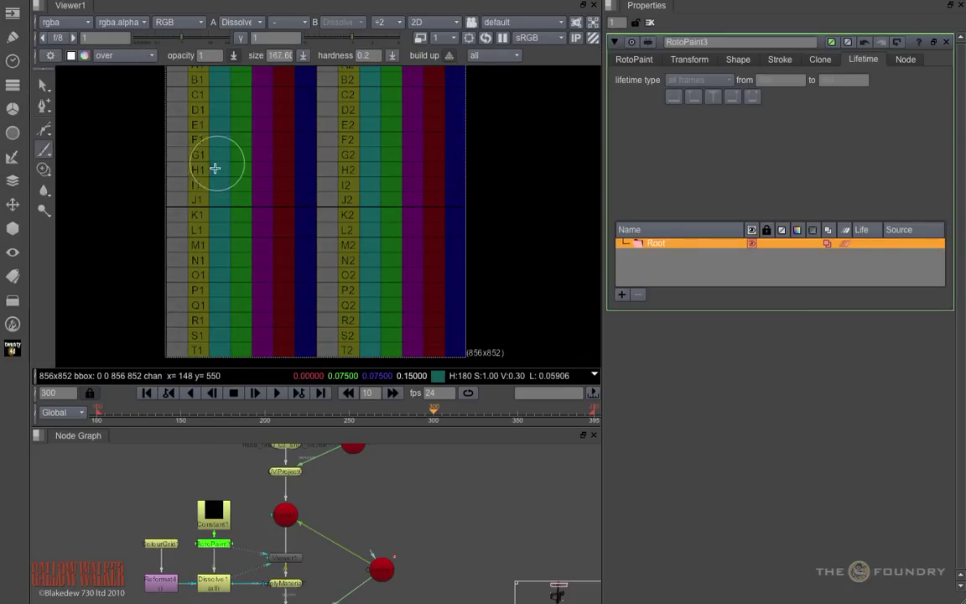
pyautogui.keyDown('shift'); pyautogui.moveTo(215, 169); pyautogui.dragTo(209, 176); pyautogui.keyUp('shift')
pyautogui.scroll(5, 226, 163)
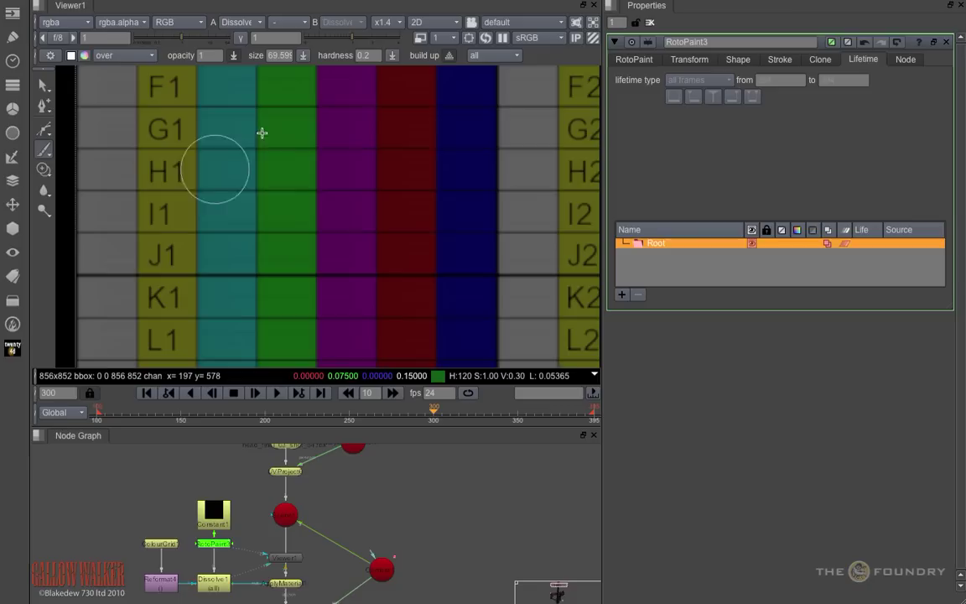
pyautogui.keyDown('shift'); pyautogui.moveTo(211, 192); pyautogui.dragTo(214, 266); pyautogui.keyUp('shift')
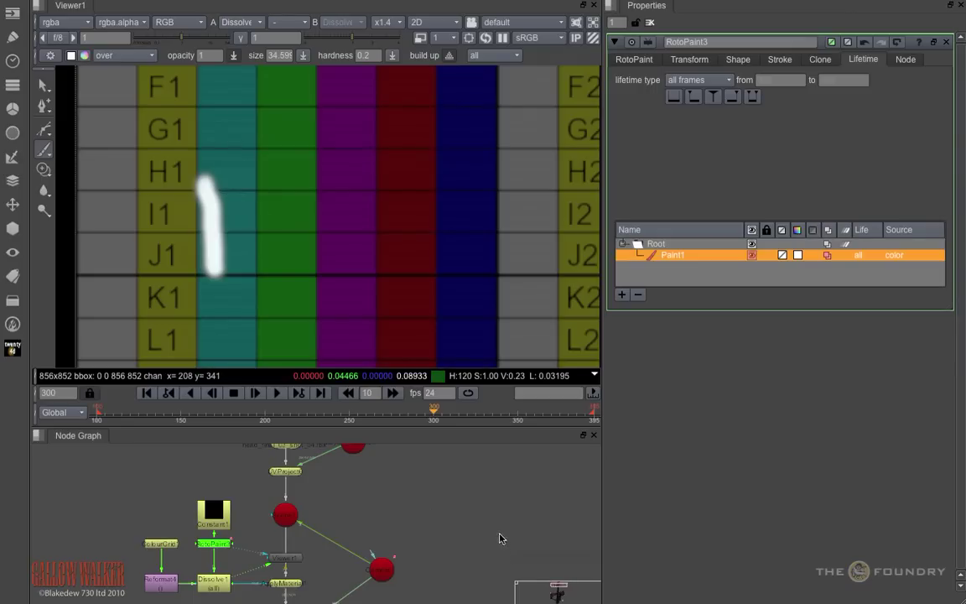
pyautogui.press('1')
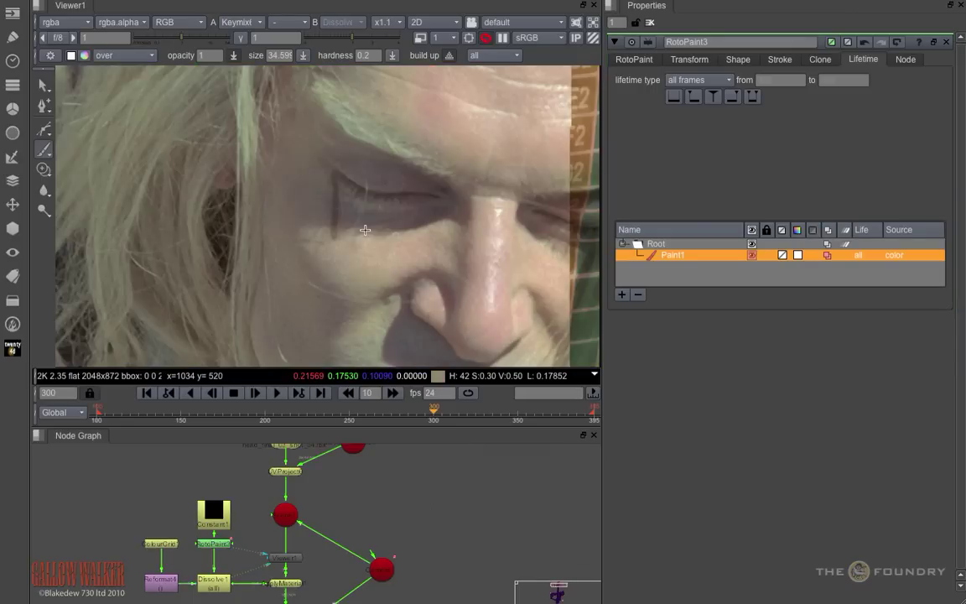
pyautogui.moveTo(365, 228); pyautogui.dragTo(349, 224, button='middle')
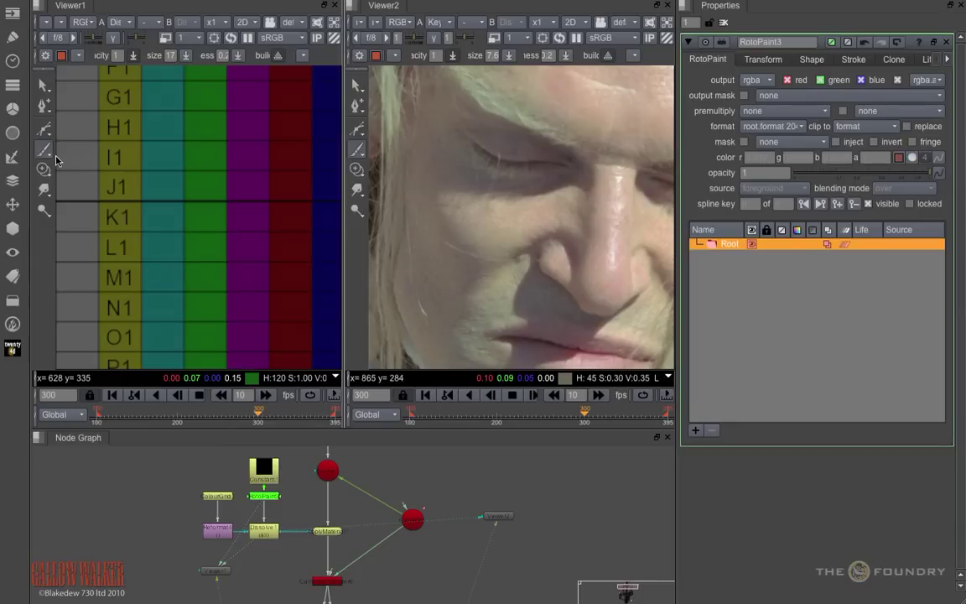
# Paint a thin dark-red vertical stroke with brush size 17 beside cells H1 to J1, extending both ends to fit the eye corner.
pyautogui.click(147, 134)
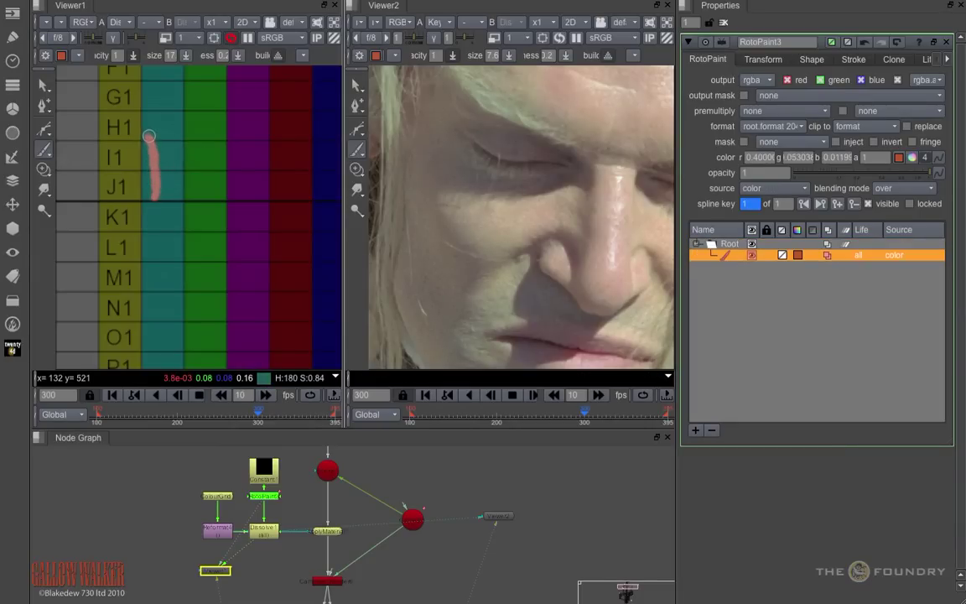
pyautogui.moveTo(149, 136); pyautogui.dragTo(149, 137)
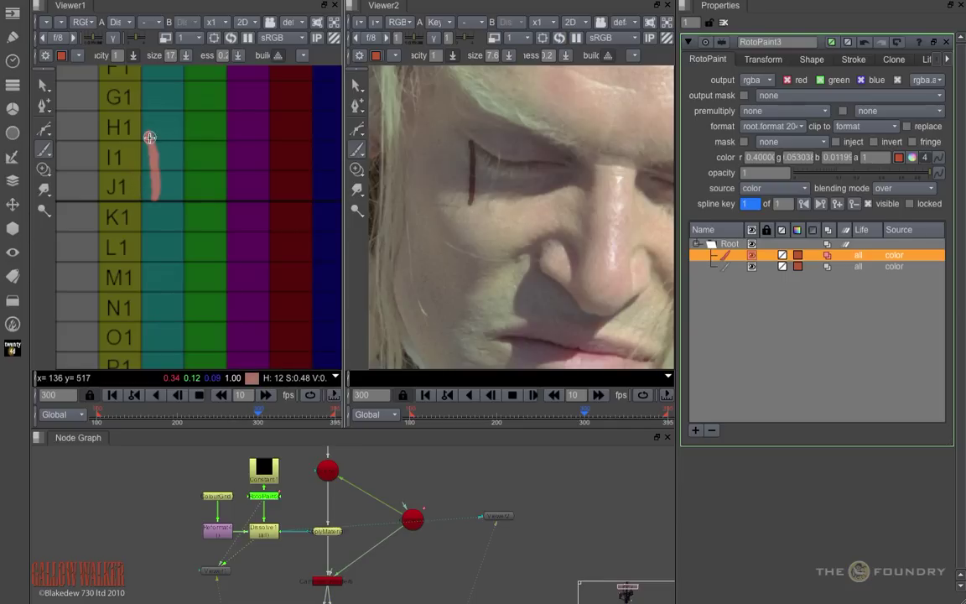
pyautogui.moveTo(155, 191); pyautogui.dragTo(155, 198)
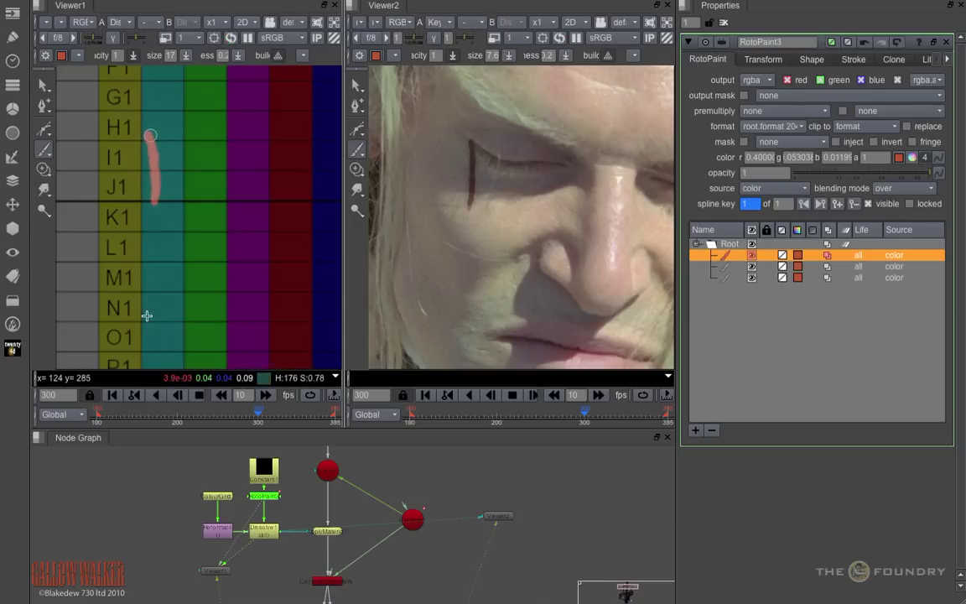
# Set Dissolve1's which value to 0 to hide the colour grid, and return to the RotoPaint3 settings.
pyautogui.doubleClick(266, 538)
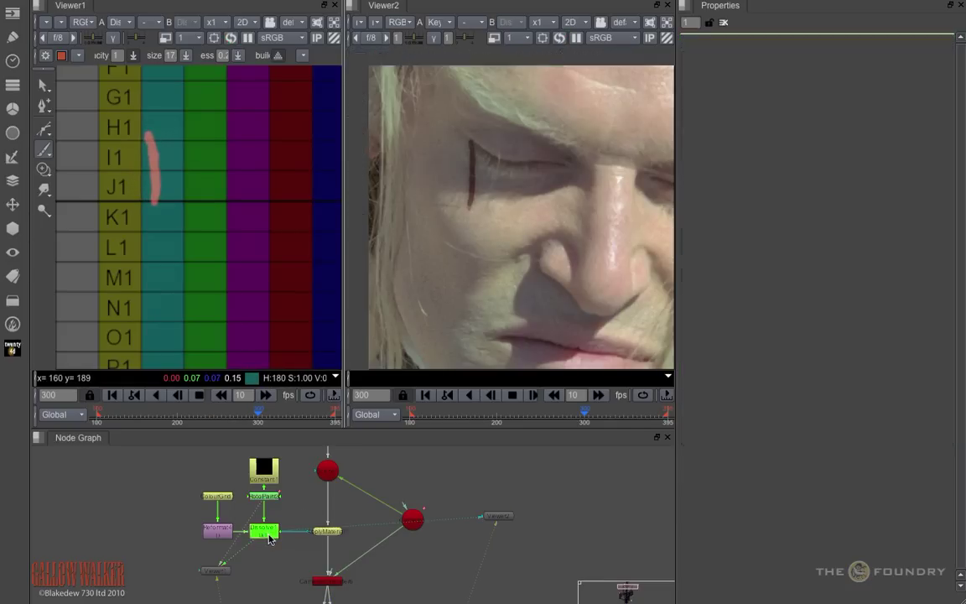
pyautogui.moveTo(794, 99); pyautogui.dragTo(732, 104)
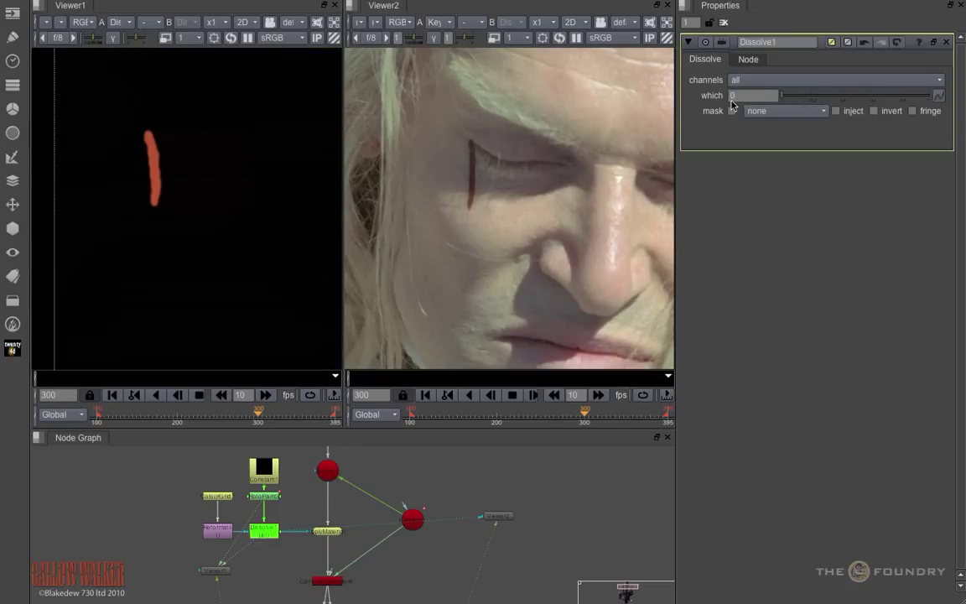
pyautogui.doubleClick(267, 497)
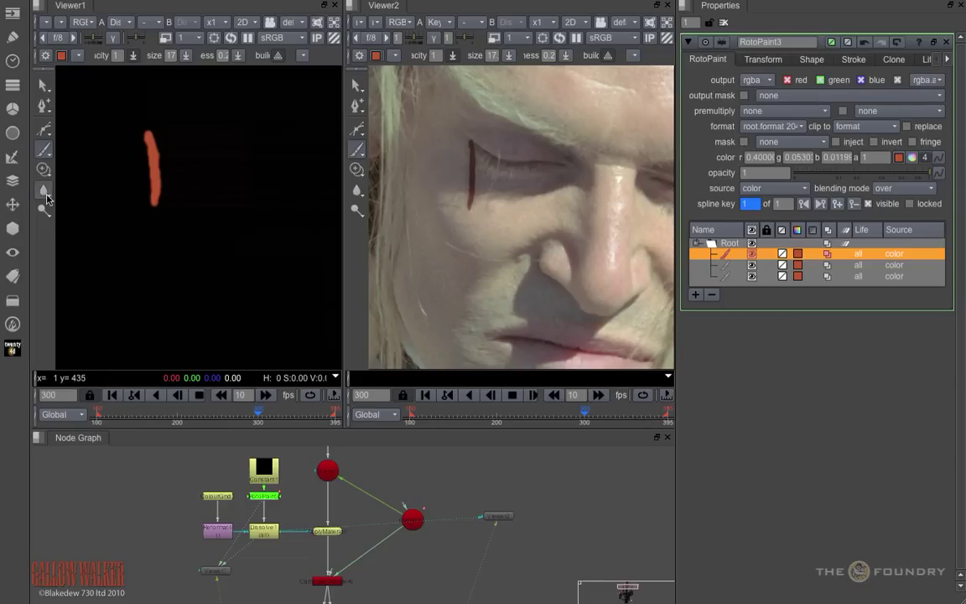
# Smear the red stroke with a brush size of about 38 to 41, pulling its lower end down into a tapered tip.
pyautogui.moveTo(48, 198); pyautogui.dragTo(84, 218)
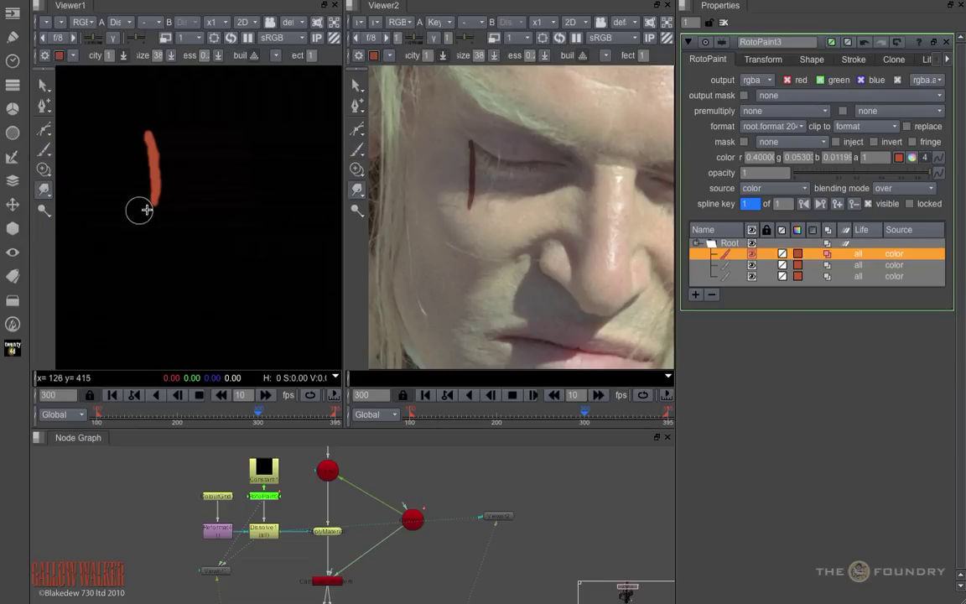
pyautogui.moveTo(146, 210)
pyautogui.mouseDown()
pyautogui.moveTo(144, 151)
pyautogui.moveTo(158, 190)
pyautogui.moveTo(148, 147)
pyautogui.moveTo(151, 211)
pyautogui.moveTo(147, 140)
pyautogui.moveTo(148, 214)
pyautogui.mouseUp()
pyautogui.scroll(2, 197, 154)
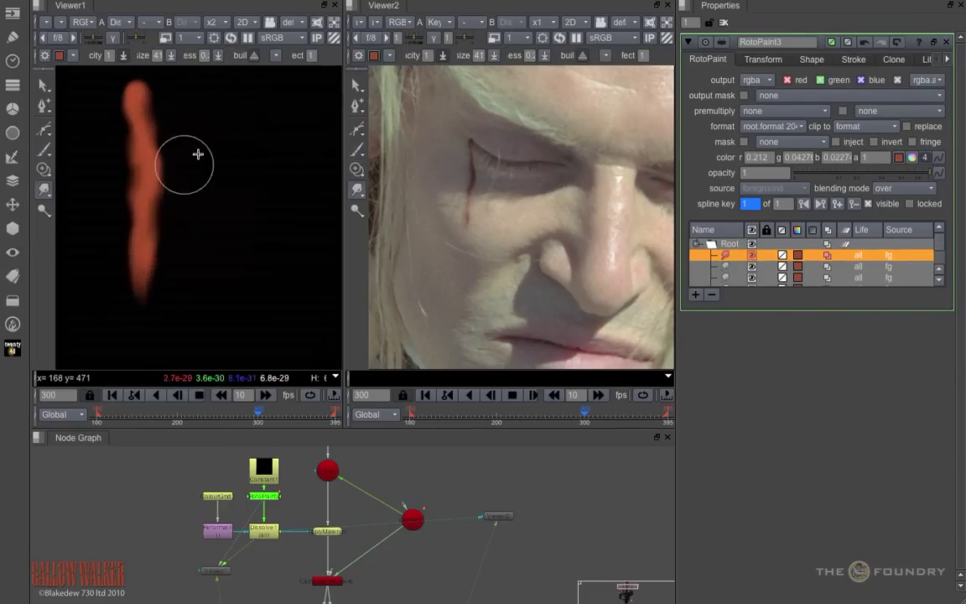
# Smear the edges of the red stroke outward on both sides with brush size 52 to give the wound an irregular, soft outline.
pyautogui.moveTo(344, 107); pyautogui.dragTo(568, 109)
pyautogui.click(85, 56)
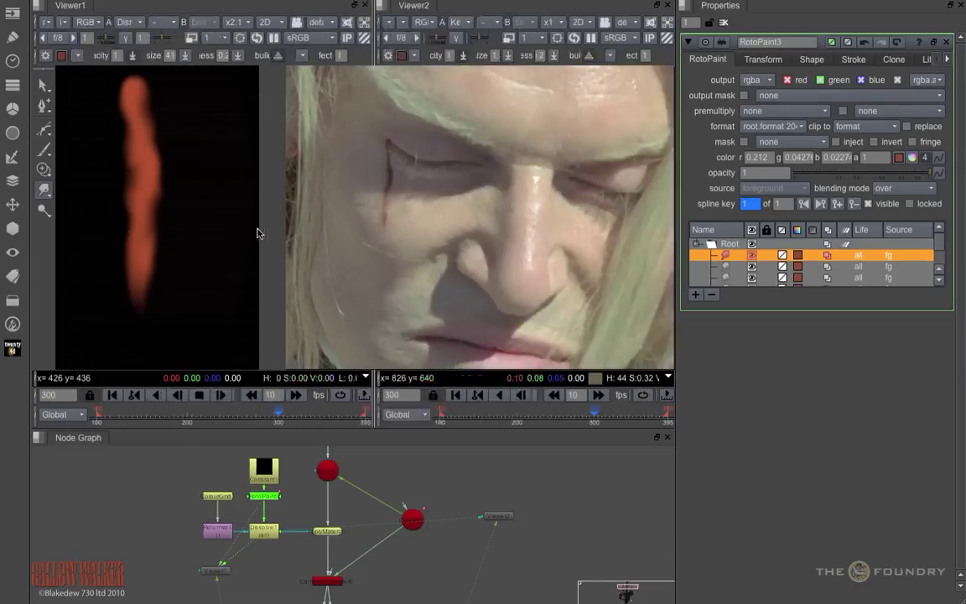
pyautogui.moveTo(259, 231); pyautogui.dragTo(358, 230)
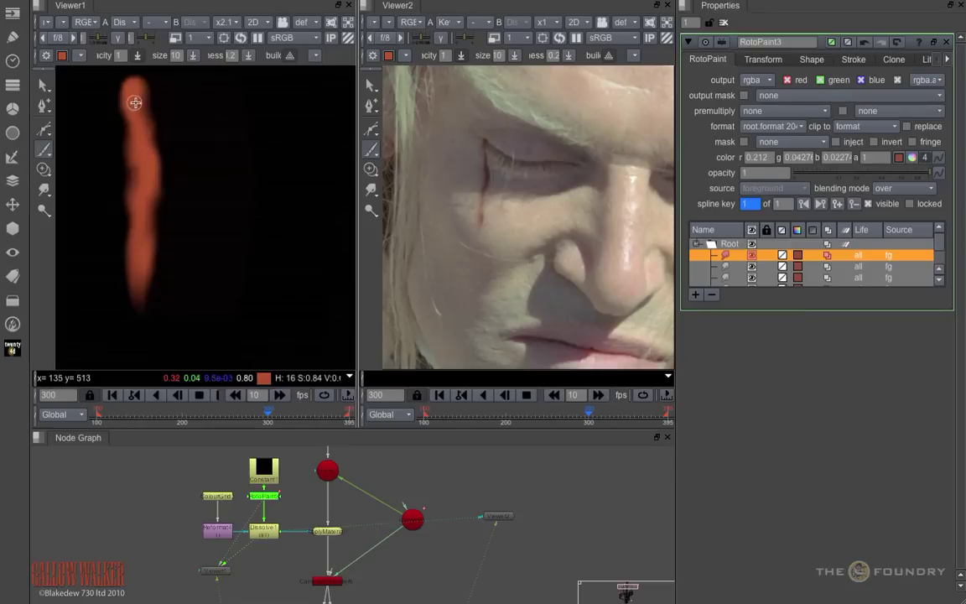
pyautogui.press('x')
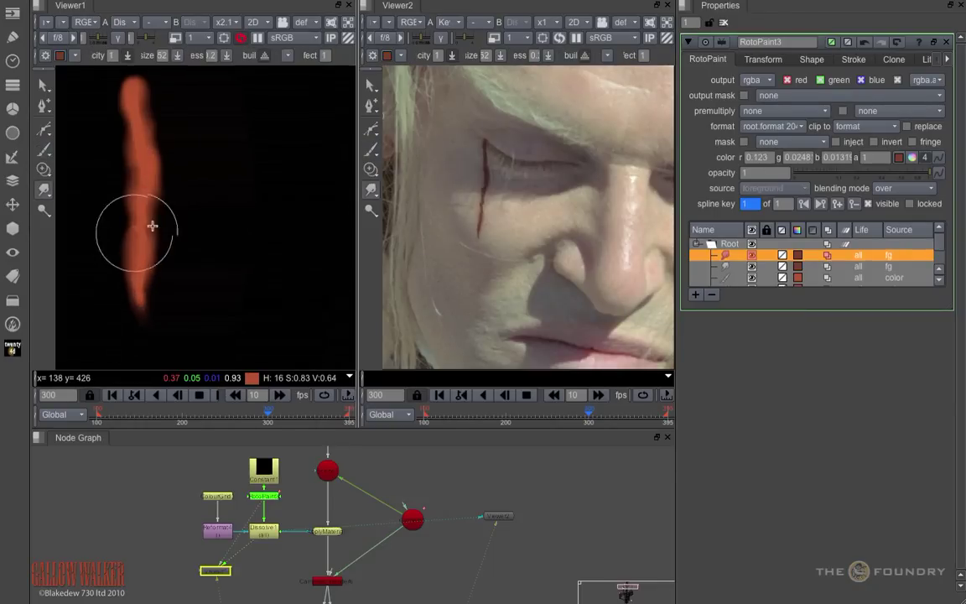
pyautogui.moveTo(153, 226); pyautogui.dragTo(175, 227)
pyautogui.moveTo(143, 171)
pyautogui.mouseDown()
pyautogui.moveTo(182, 193)
pyautogui.moveTo(102, 167)
pyautogui.mouseUp()
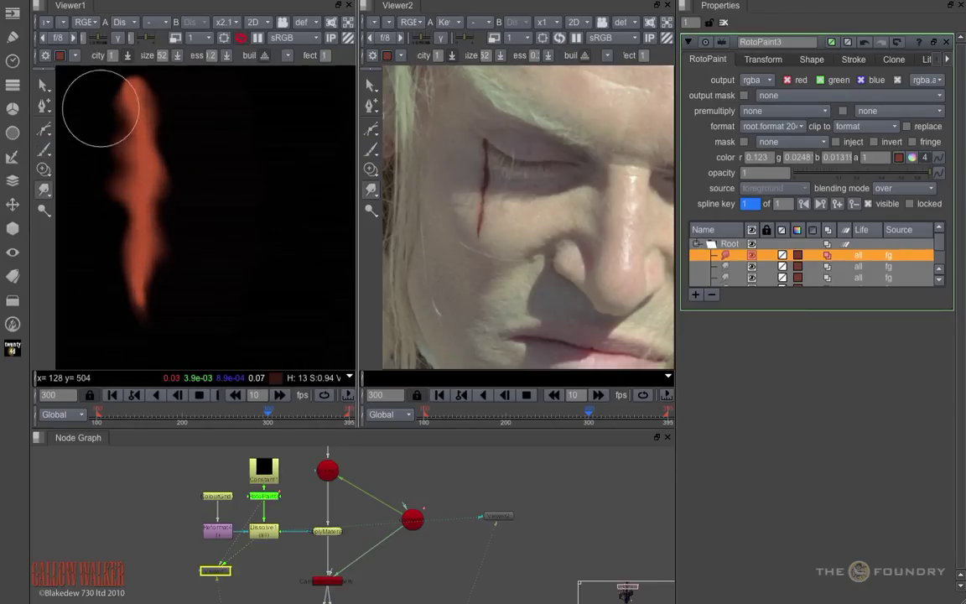
pyautogui.moveTo(101, 108)
pyautogui.mouseDown()
pyautogui.moveTo(129, 280)
pyautogui.moveTo(191, 191)
pyautogui.mouseUp()
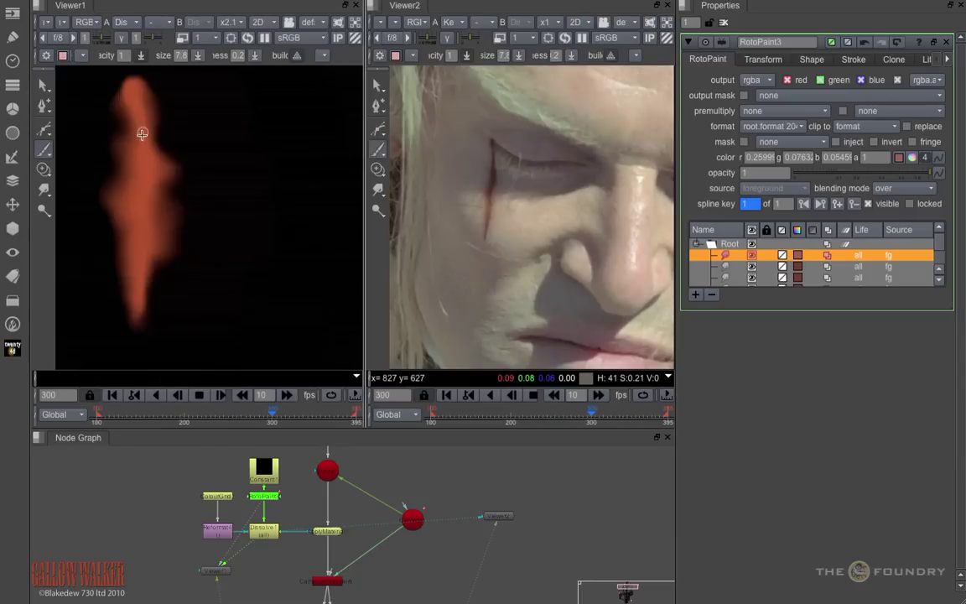
# Paint pale pink strokes of brush size about 7.6 down the centre of the wound and smear them into the red.
pyautogui.moveTo(134, 88); pyautogui.dragTo(148, 171)
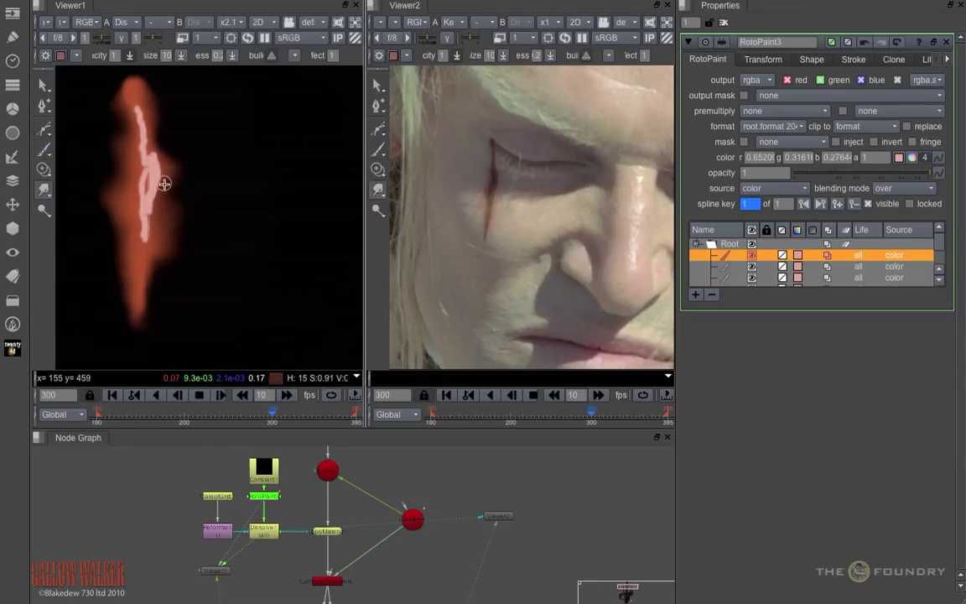
pyautogui.moveTo(148, 159)
pyautogui.mouseDown()
pyautogui.moveTo(136, 111)
pyautogui.moveTo(142, 256)
pyautogui.mouseUp()
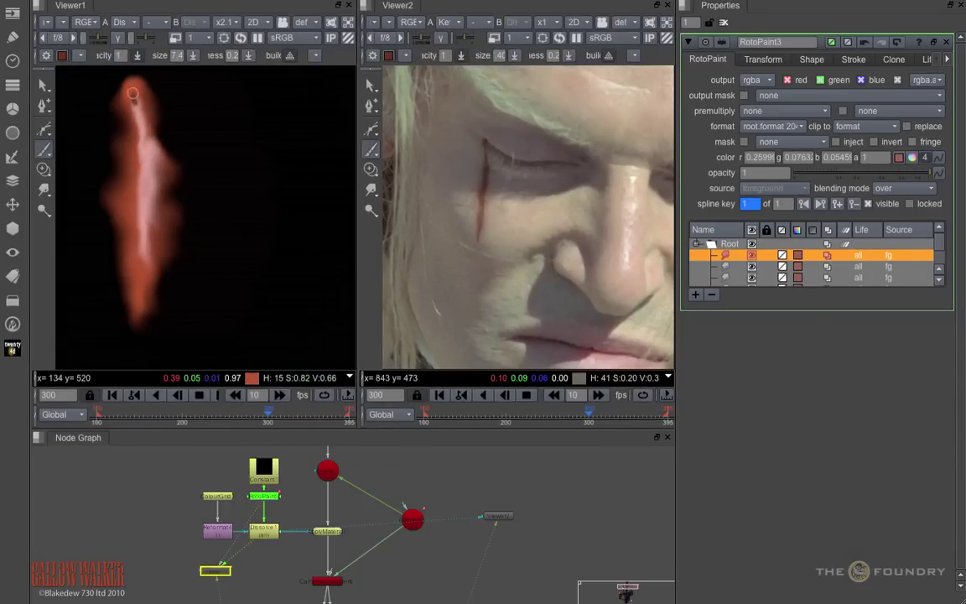
# Paint broken dark-red strokes of brush size about 7.4 along the wound's centre line and blend them by smearing at size 35.
pyautogui.moveTo(130, 138); pyautogui.dragTo(134, 180)
pyautogui.moveTo(141, 239); pyautogui.dragTo(141, 286)
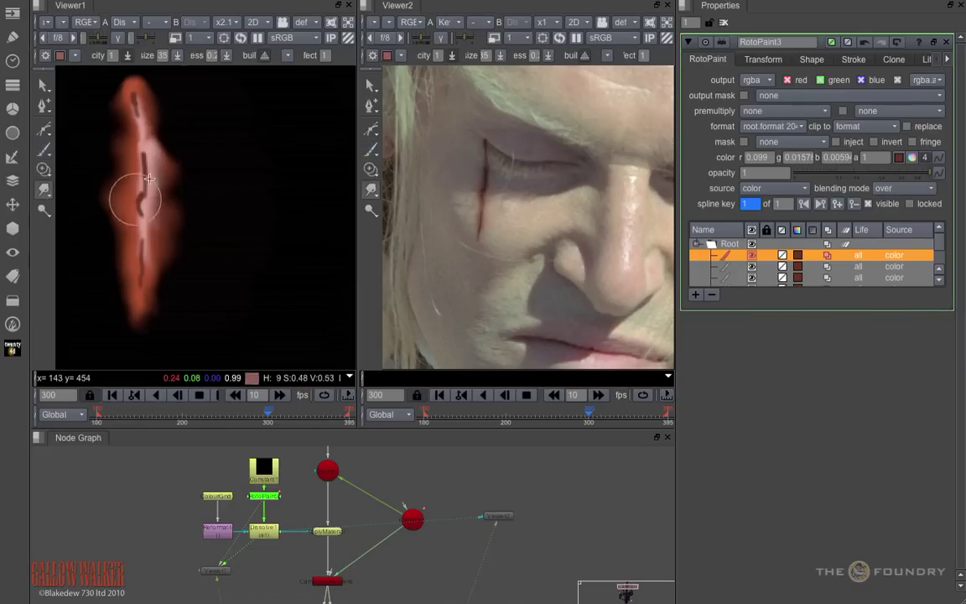
pyautogui.moveTo(138, 144)
pyautogui.mouseDown()
pyautogui.moveTo(132, 231)
pyautogui.moveTo(140, 220)
pyautogui.mouseUp()
pyautogui.moveTo(141, 209); pyautogui.dragTo(134, 231)
pyautogui.moveTo(134, 186); pyautogui.dragTo(141, 285)
pyautogui.moveTo(138, 110); pyautogui.dragTo(140, 130)
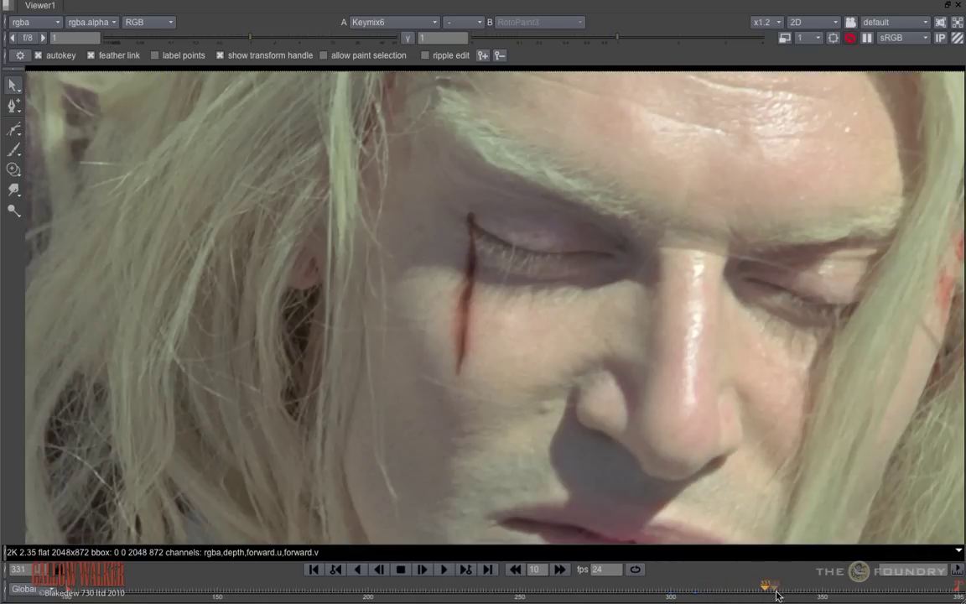
# Scrub the full-size result from frame 331 to 363 to examine how the wound follows the eye corner, then return to frame 300.
pyautogui.moveTo(776, 595); pyautogui.dragTo(816, 594)
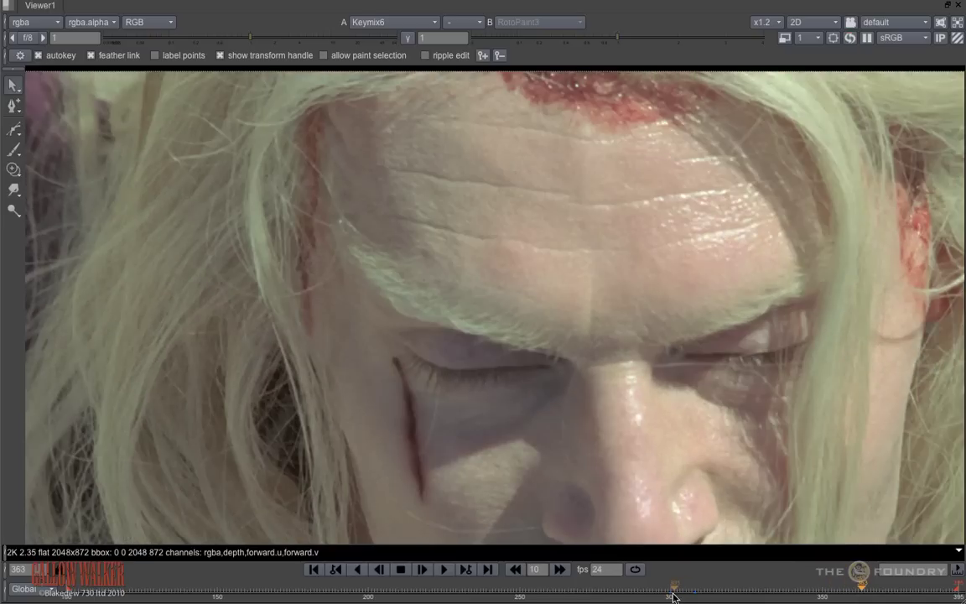
pyautogui.click(671, 596)
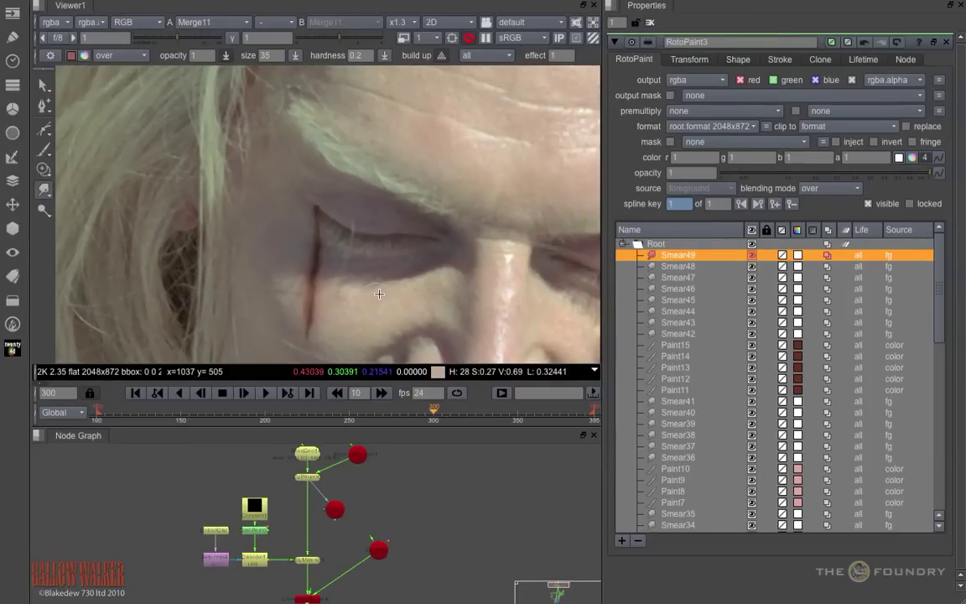
# Review the full list of RotoPaint3 strokes and add a new layer under Root.
pyautogui.moveTo(940, 311); pyautogui.dragTo(940, 513)
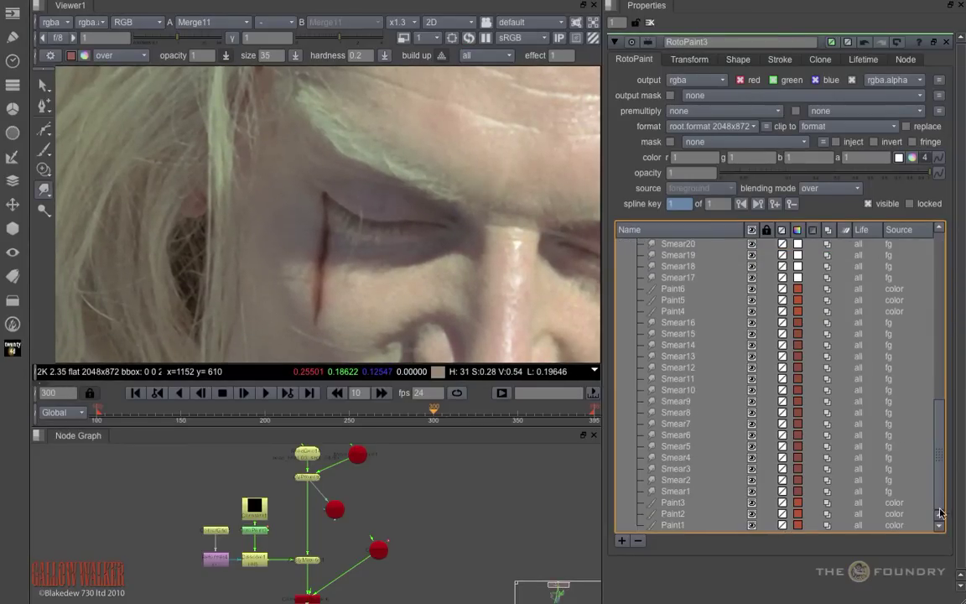
pyautogui.hotkey('ctrl', 'a')
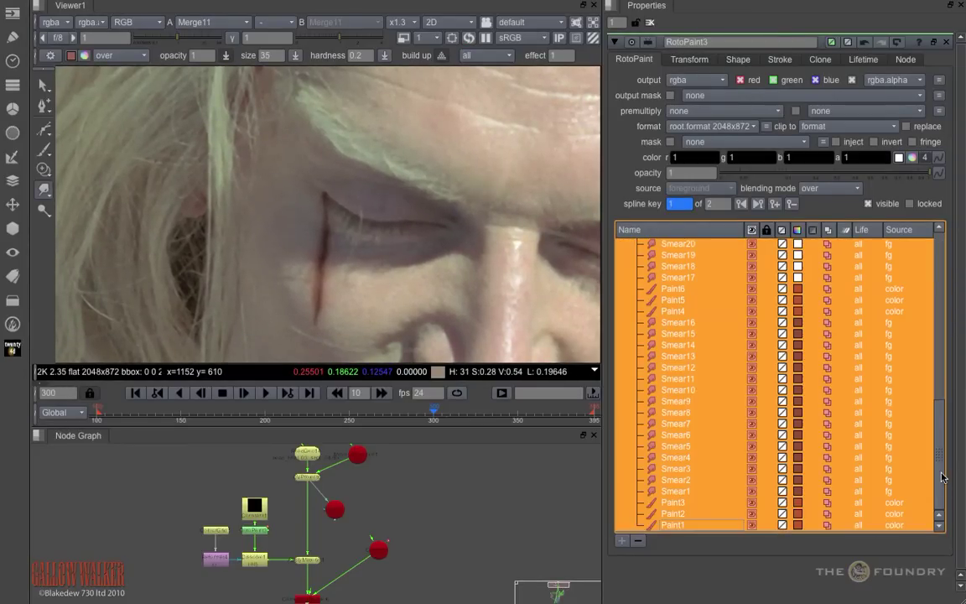
pyautogui.moveTo(940, 461); pyautogui.dragTo(950, 295)
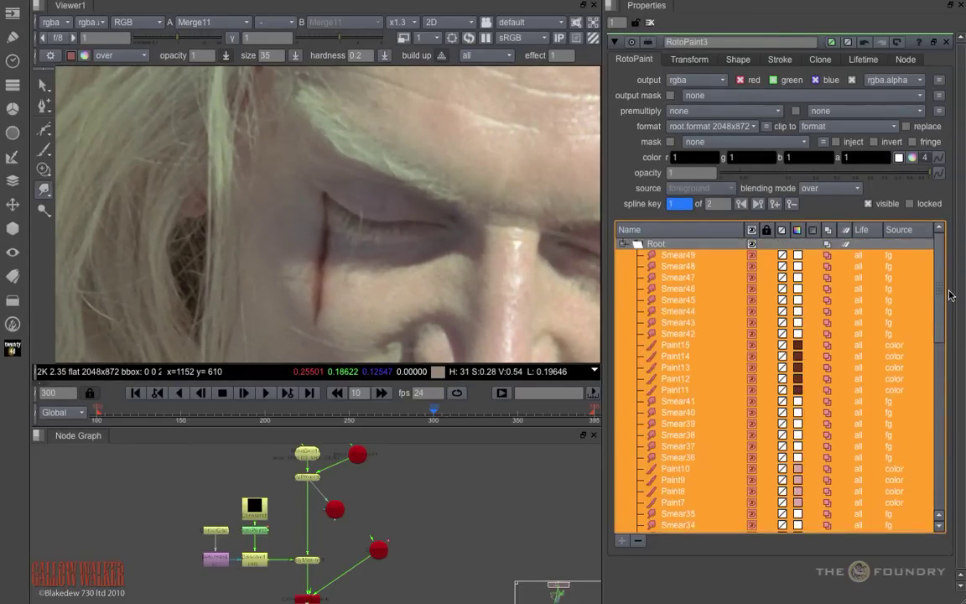
pyautogui.click(664, 245)
pyautogui.click(623, 541)
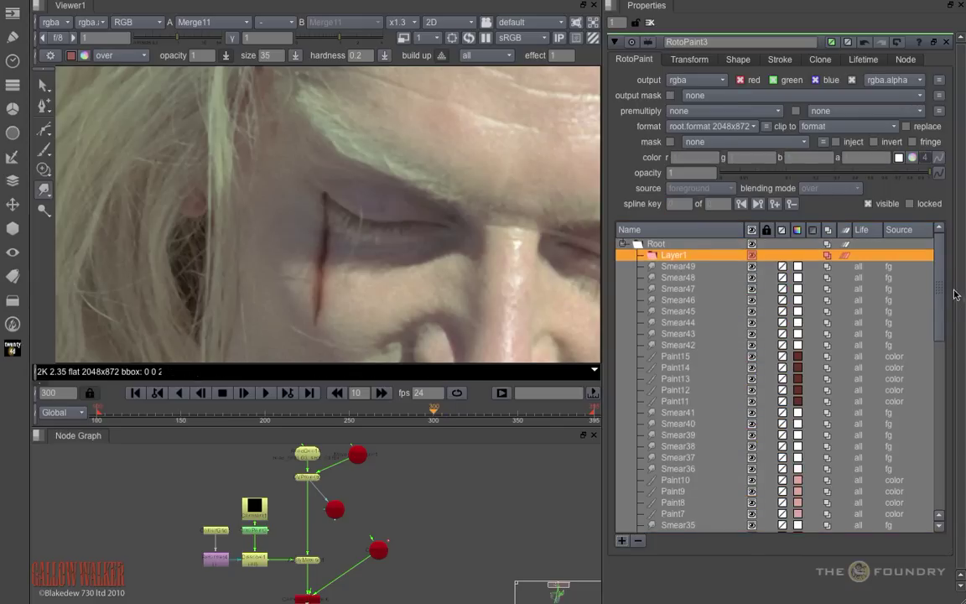
# Move all strokes from Smear49 to Paint1 into the new layer and rename the layer BloodLayer01.
pyautogui.click(689, 266)
pyautogui.scroll(-10, 847, 336)
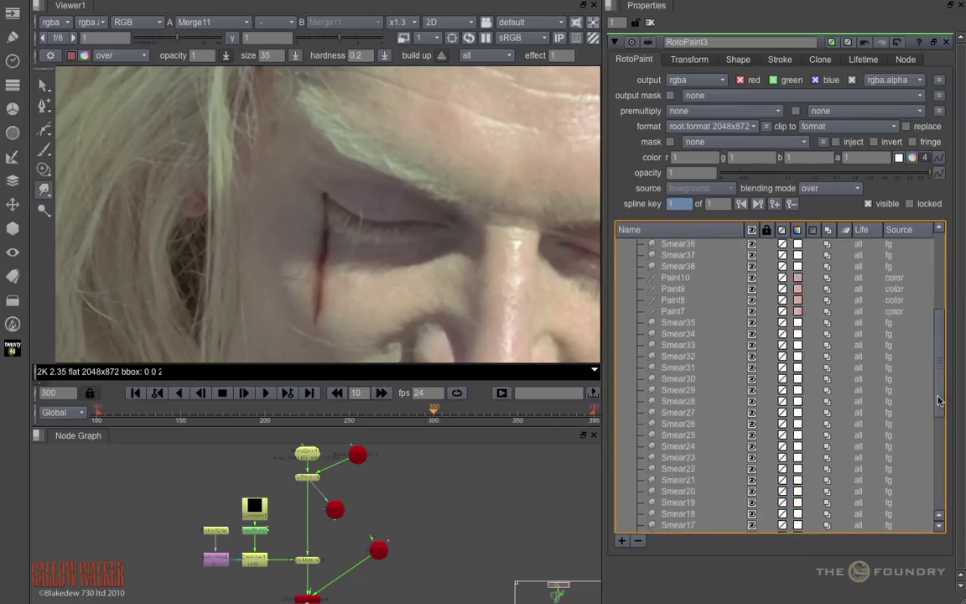
pyautogui.keyDown('shift'); pyautogui.click(853, 509); pyautogui.keyUp('shift')
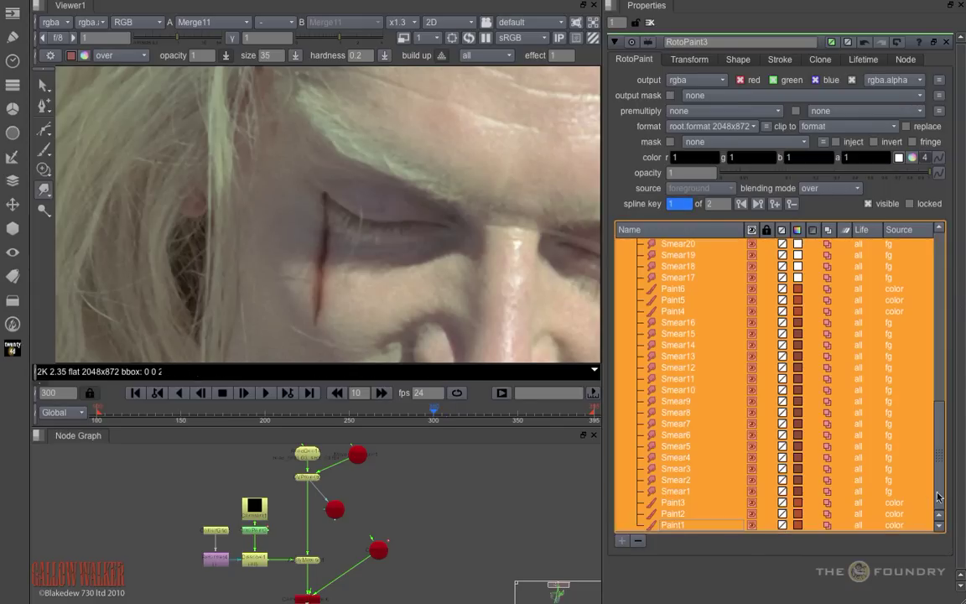
pyautogui.scroll(10, 842, 378)
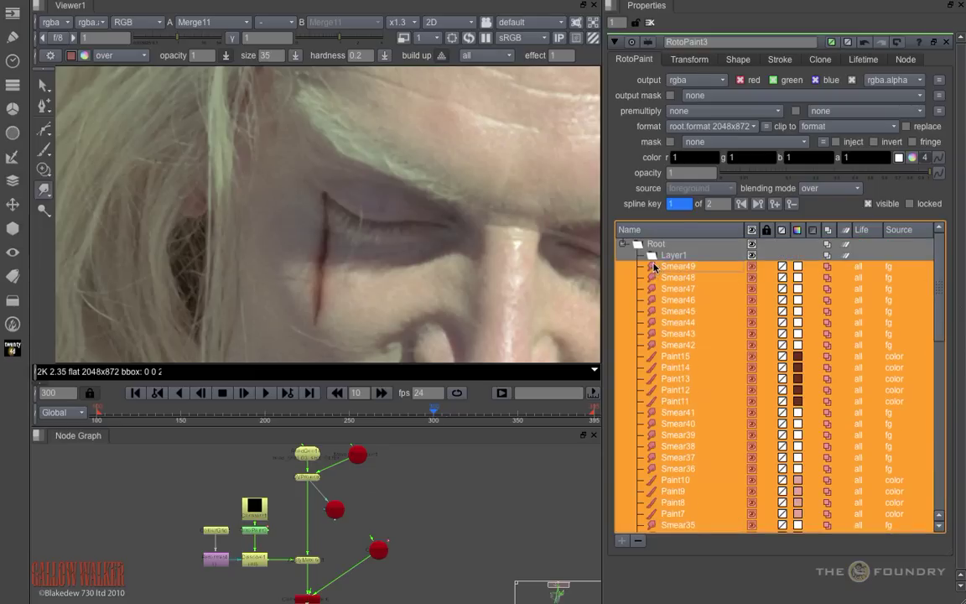
pyautogui.moveTo(655, 266)
pyautogui.mouseDown()
pyautogui.moveTo(644, 257)
pyautogui.moveTo(670, 255)
pyautogui.mouseUp()
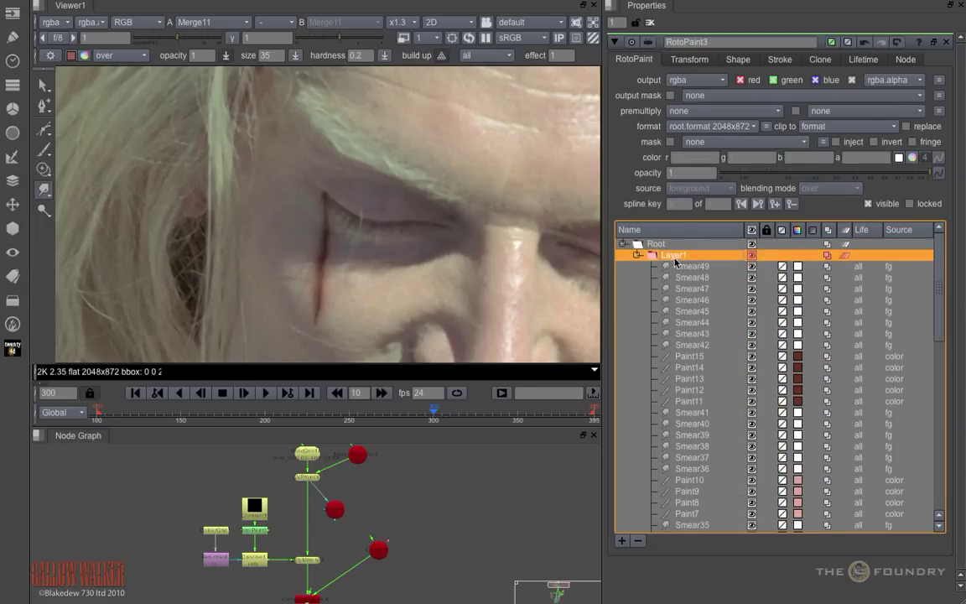
pyautogui.doubleClick(675, 257)
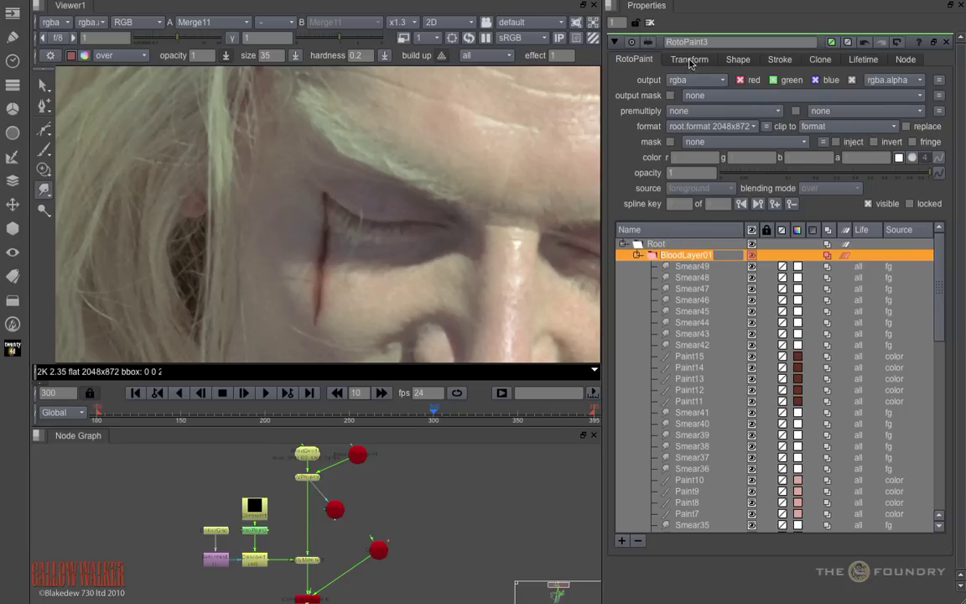
# Set a translate key on BloodLayer01 at frame 300 with x and y at 0.
pyautogui.click(689, 61)
pyautogui.click(774, 80)
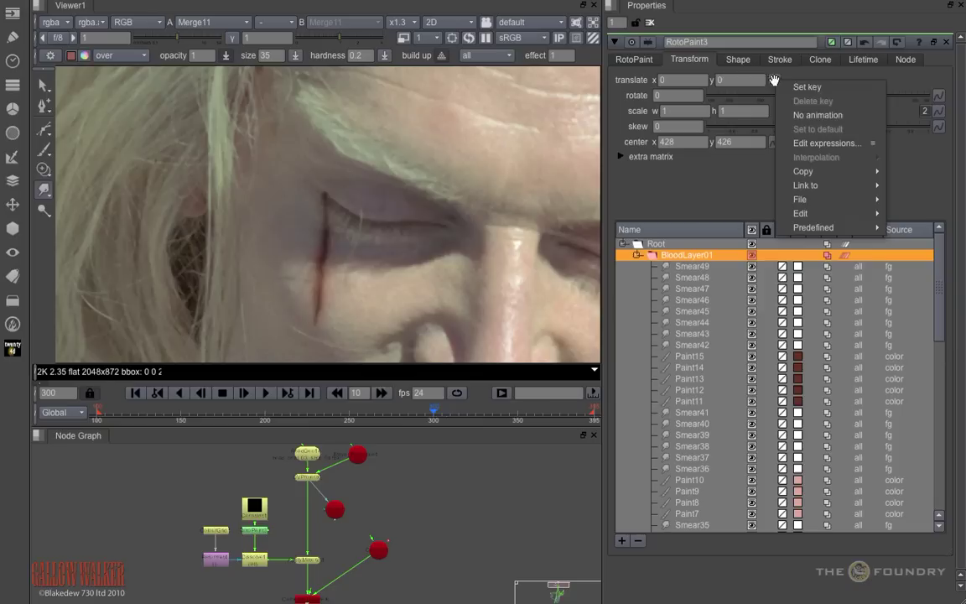
pyautogui.click(800, 87)
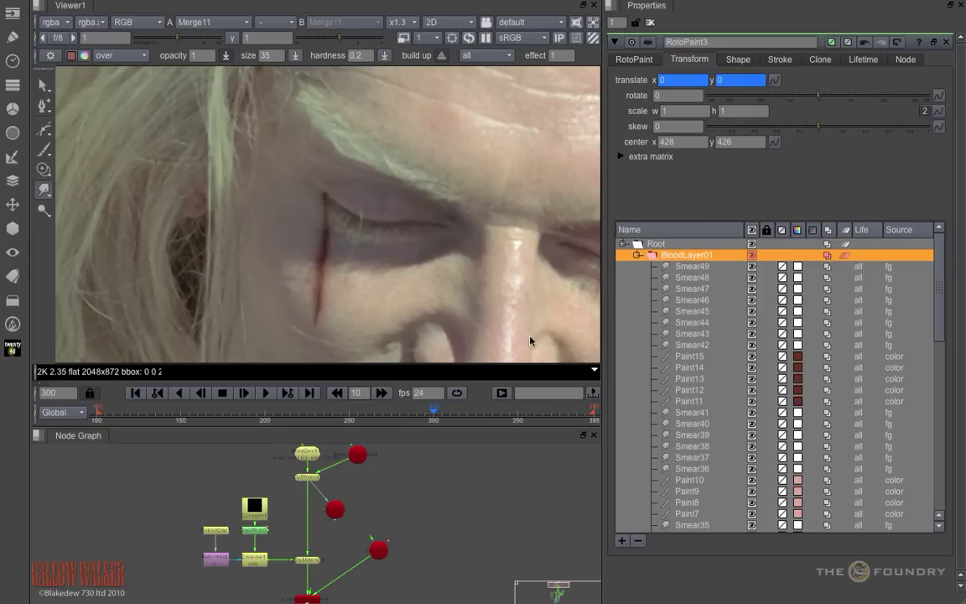
# At frame 331, set BloodLayer01's translate to x -8 and y -10 to realign the wound with the eye corner.
pyautogui.moveTo(469, 421); pyautogui.dragTo(486, 421)
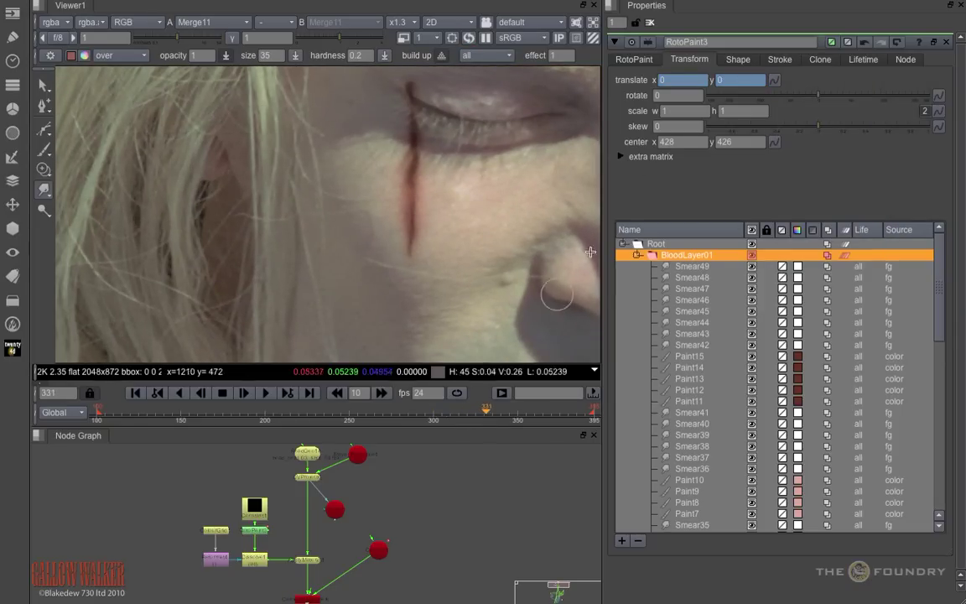
pyautogui.moveTo(504, 207); pyautogui.dragTo(455, 252, button='middle')
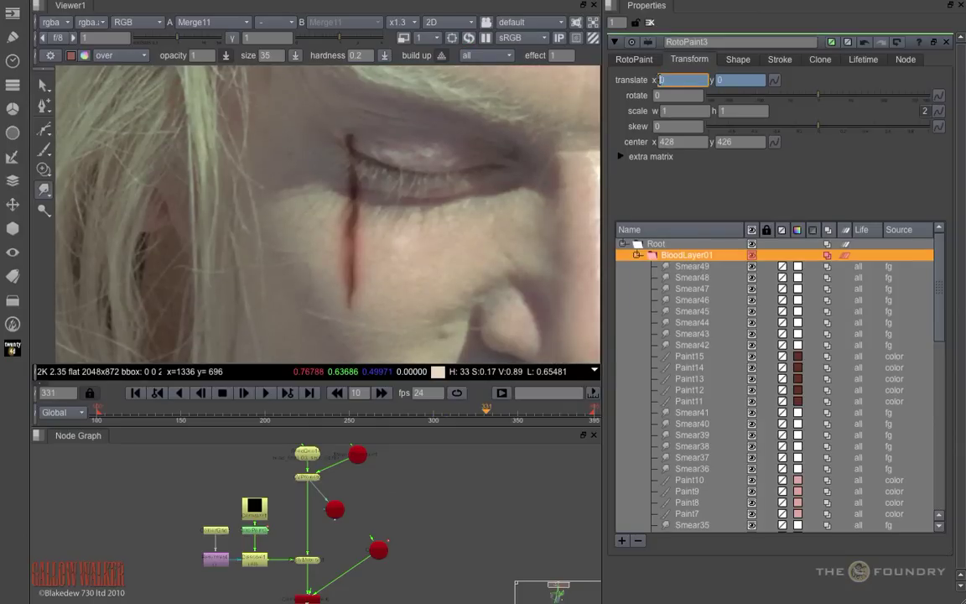
pyautogui.moveTo(615, 82); pyautogui.dragTo(609, 81)
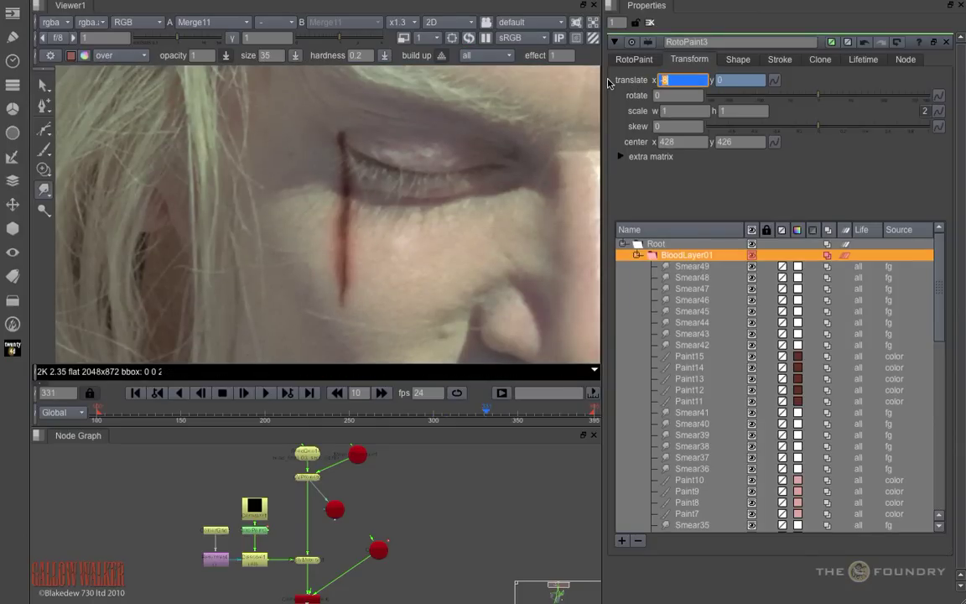
pyautogui.moveTo(717, 80); pyautogui.dragTo(630, 79)
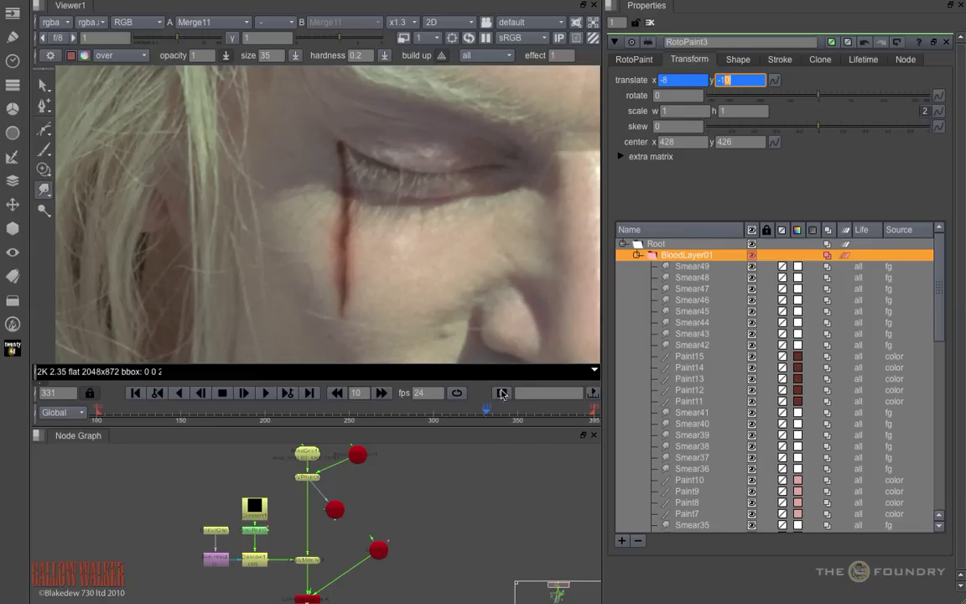
# At frame 352, set BloodLayer01's translate x and y back to 0 to realign the wound.
pyautogui.click(663, 79)
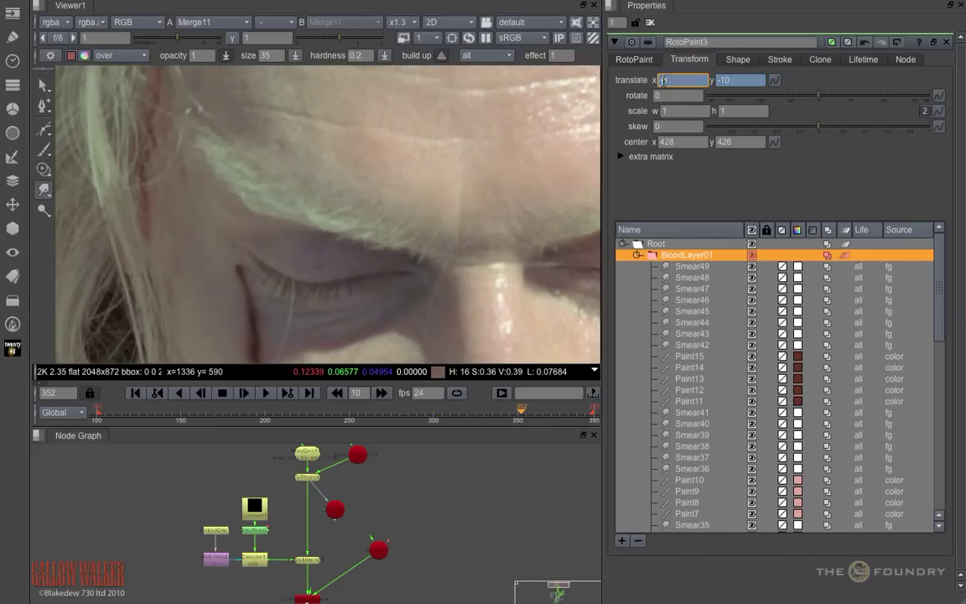
pyautogui.moveTo(663, 81); pyautogui.dragTo(826, 95)
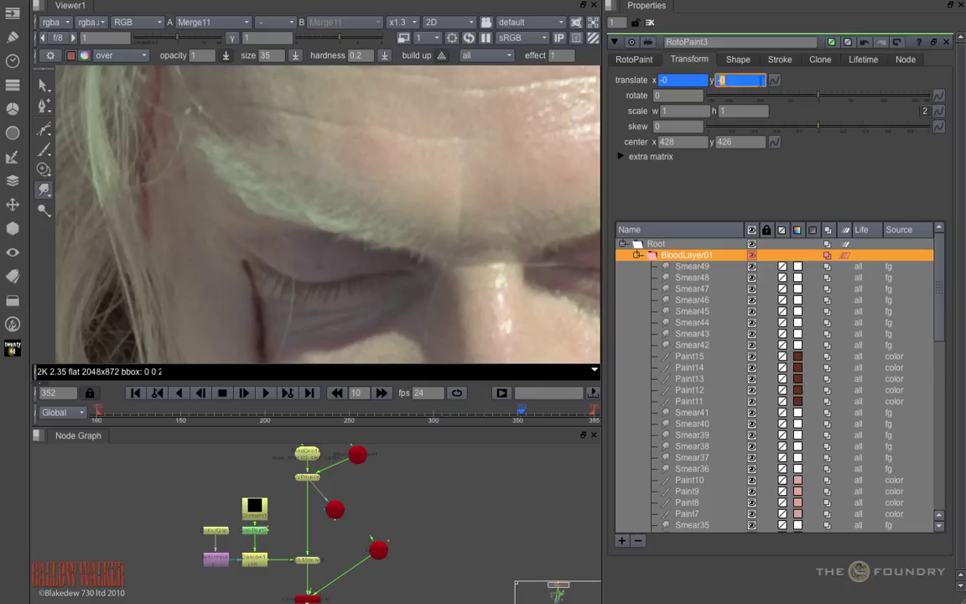
pyautogui.moveTo(726, 80); pyautogui.dragTo(824, 94)
# At frame 362, set BloodLayer01's translate to x 4 and y 17 to keep the wound on the eye corner.
pyautogui.click(535, 414)
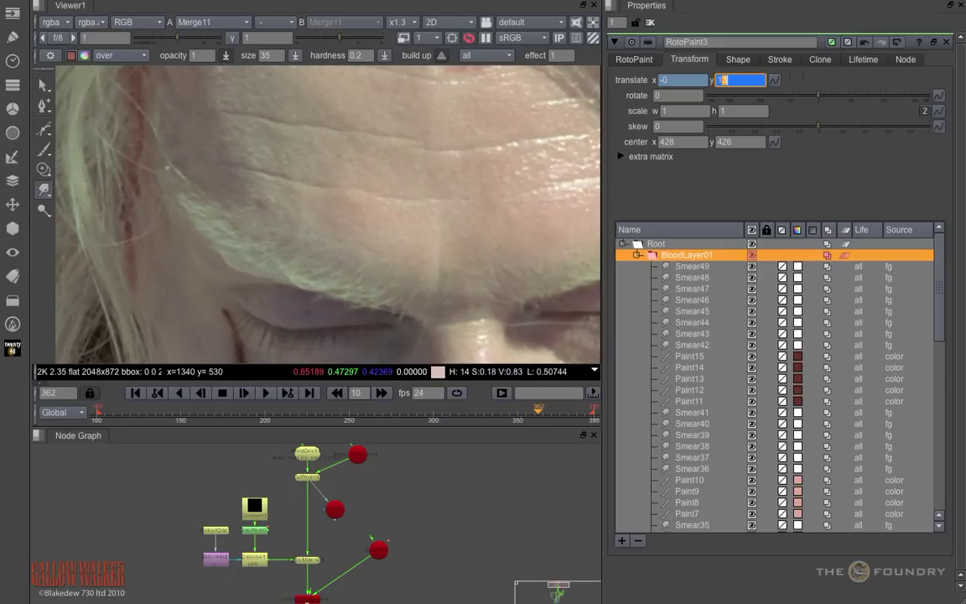
pyautogui.click(676, 81)
pyautogui.press('Up')
pyautogui.press('Up')
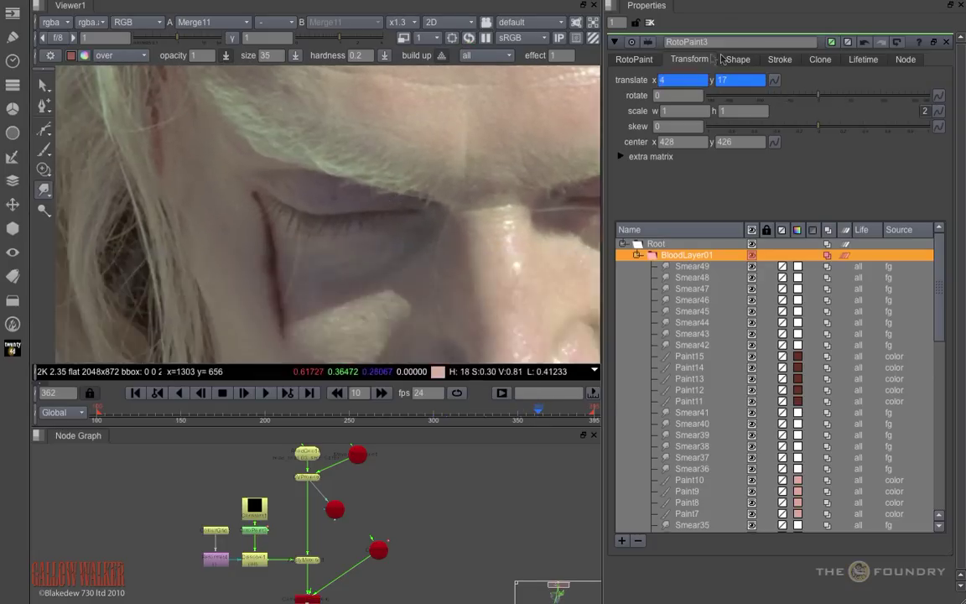
# Adjust BloodLayer01's translate to x 7 and y 20 at frame 362 to fine-tune the wound's alignment.
pyautogui.click(674, 82)
pyautogui.press('Up')
pyautogui.press('Up')
pyautogui.click(743, 81)
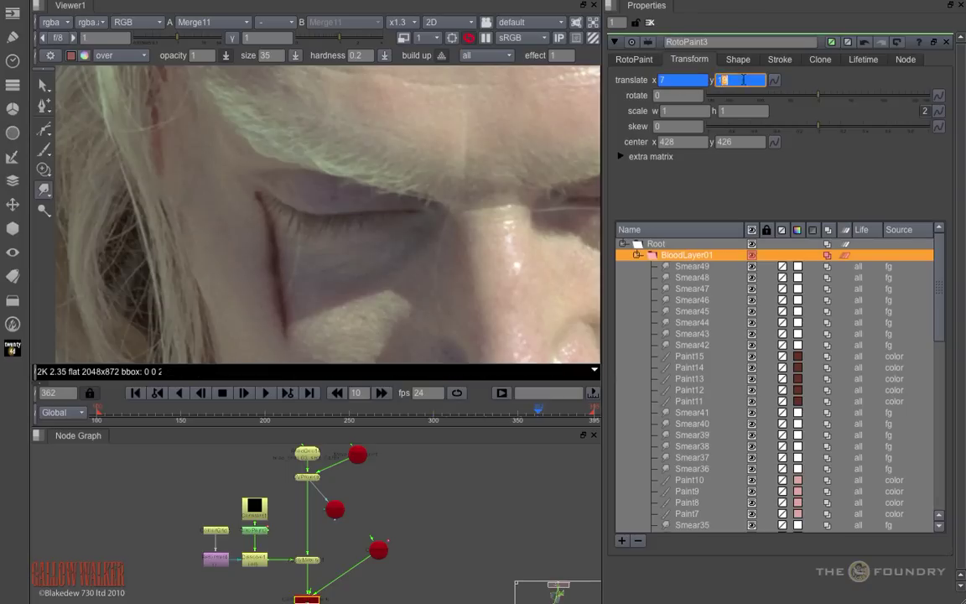
pyautogui.press('Up')
pyautogui.press('Up')
pyautogui.press('Up')
pyautogui.click(661, 80)
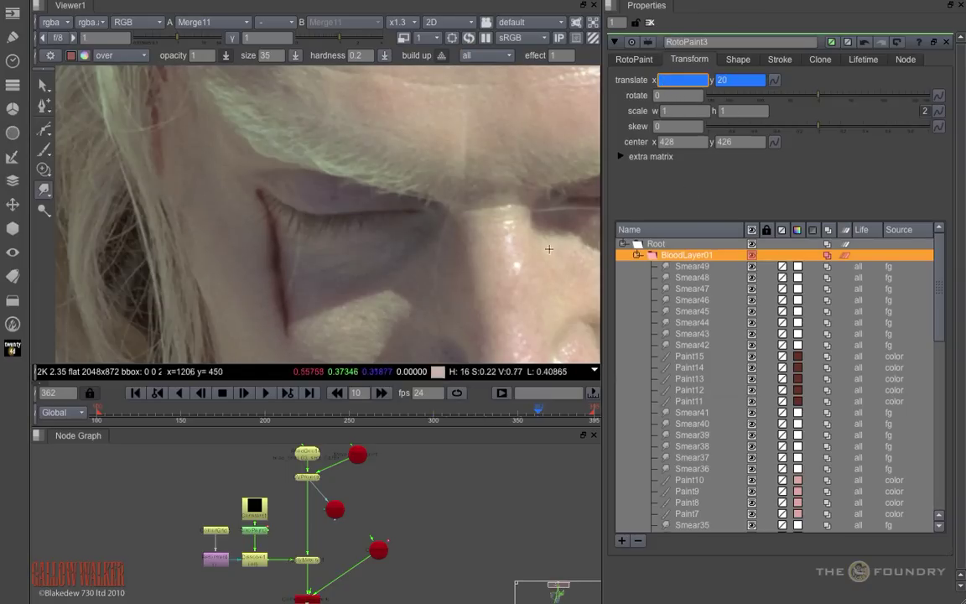
# Scrub back through the shot to check how the wound follows the eye corner.
pyautogui.press('space')
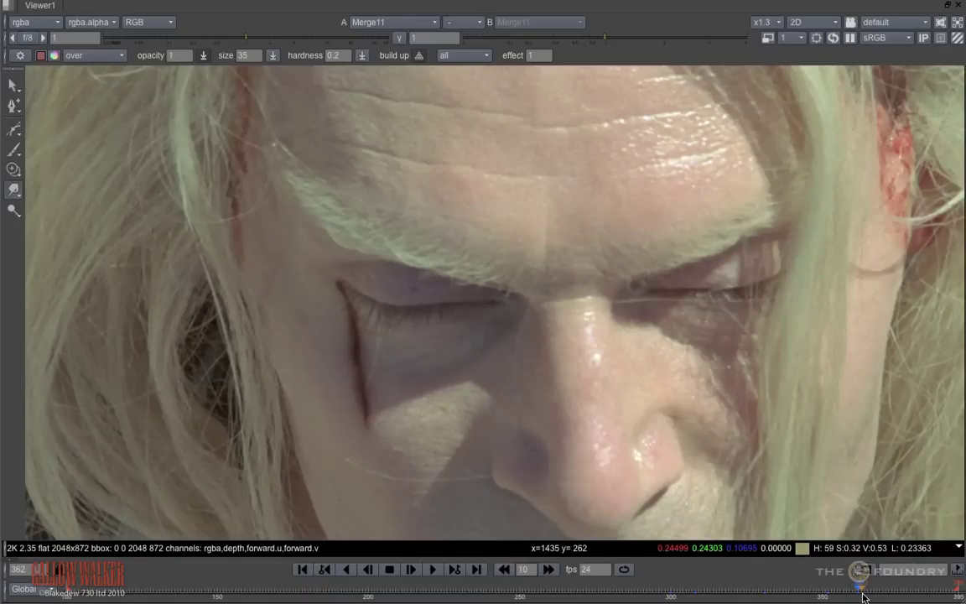
pyautogui.moveTo(867, 595); pyautogui.dragTo(815, 596)
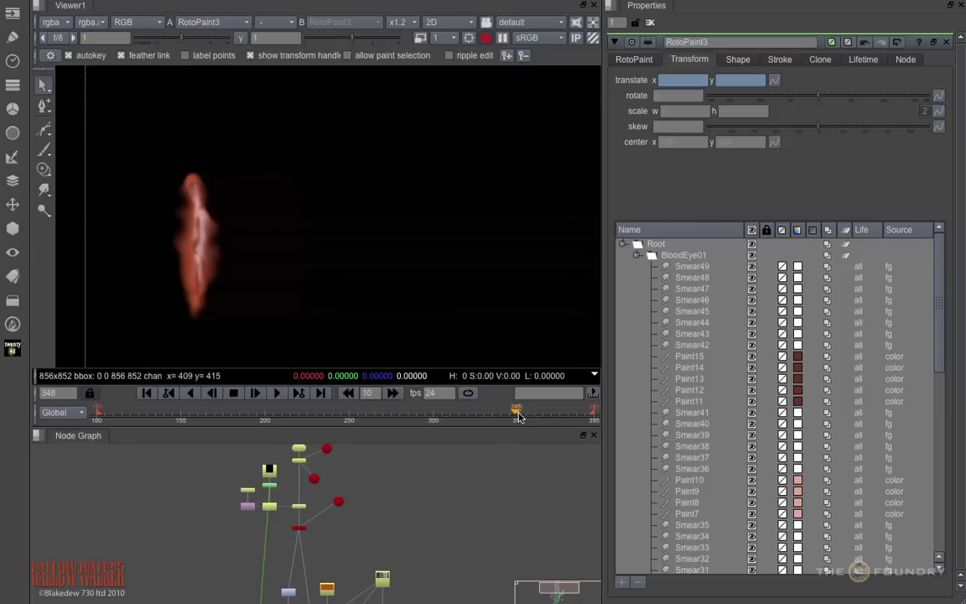
pyautogui.moveTo(518, 417); pyautogui.dragTo(476, 417)
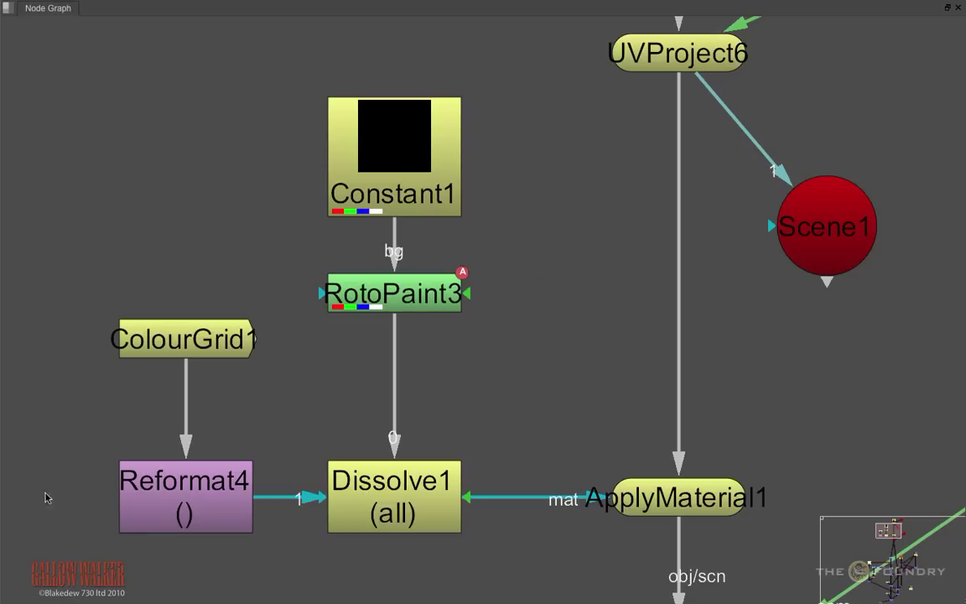
# Add a new RotoPaint node beside RotoPaint3 and feed its bg input from Constant1.
pyautogui.press('p')
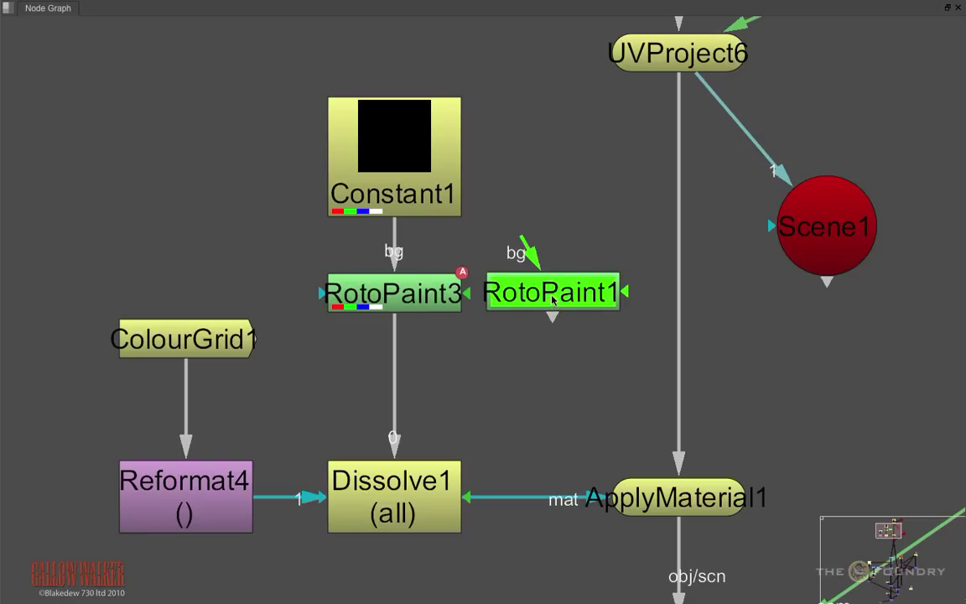
pyautogui.moveTo(515, 250); pyautogui.dragTo(424, 183)
pyautogui.click(513, 186)
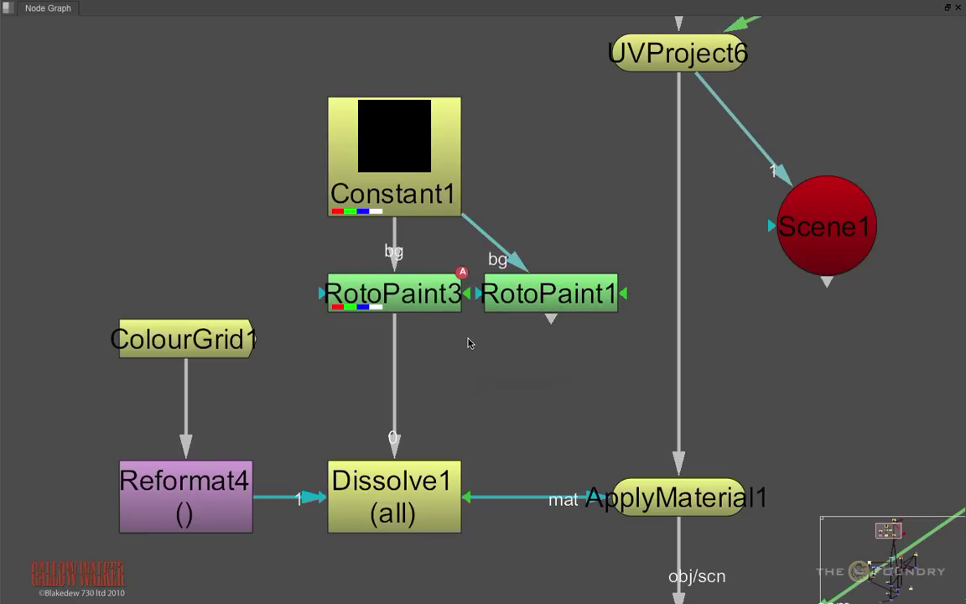
# Insert an In merge ahead of Dissolve1 with RotoPaint3 as input A and the new RotoPaint as input B.
pyautogui.press('Tab')
pyautogui.write('in')
pyautogui.click(438, 360)
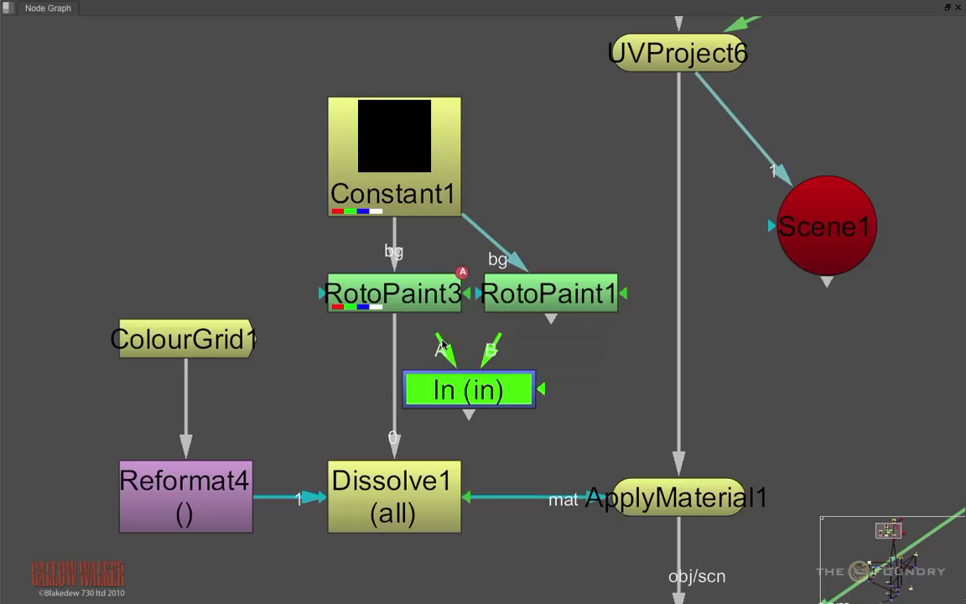
pyautogui.moveTo(509, 348); pyautogui.dragTo(554, 302)
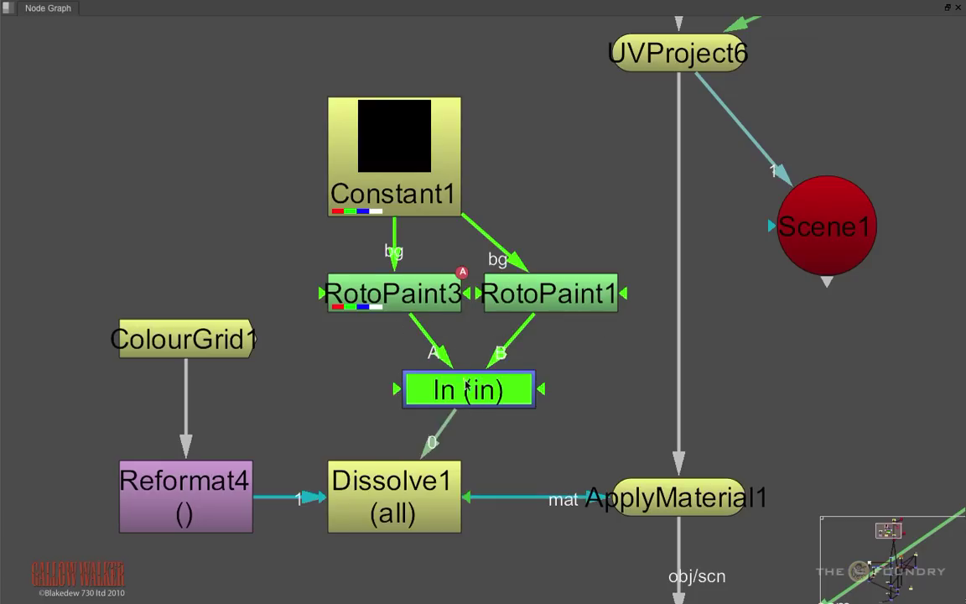
pyautogui.moveTo(483, 391); pyautogui.dragTo(407, 384)
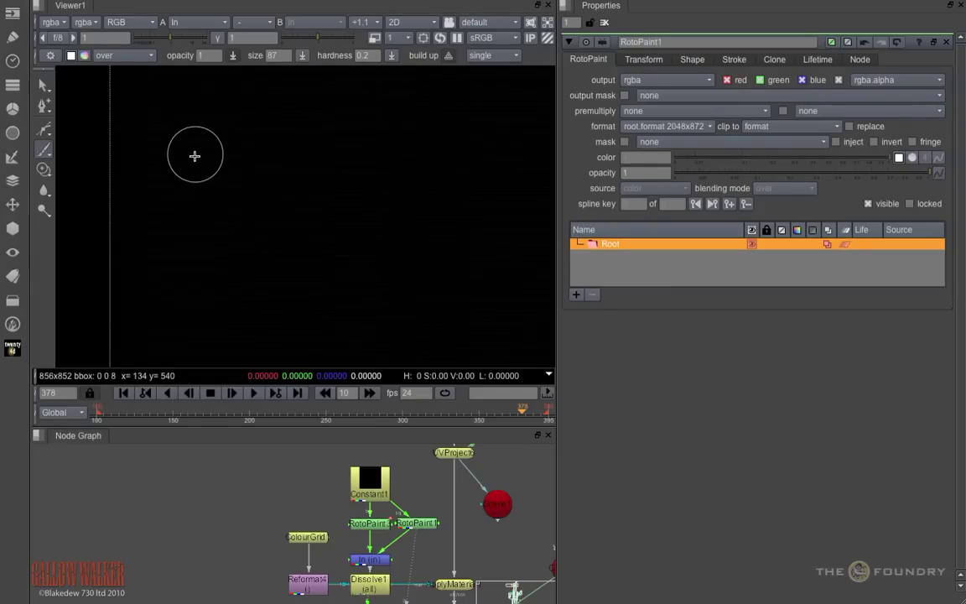
# Paint a white vertical stroke of brush size 87 over the wound and set its lifetime to all frames.
pyautogui.moveTo(194, 155); pyautogui.dragTo(201, 262)
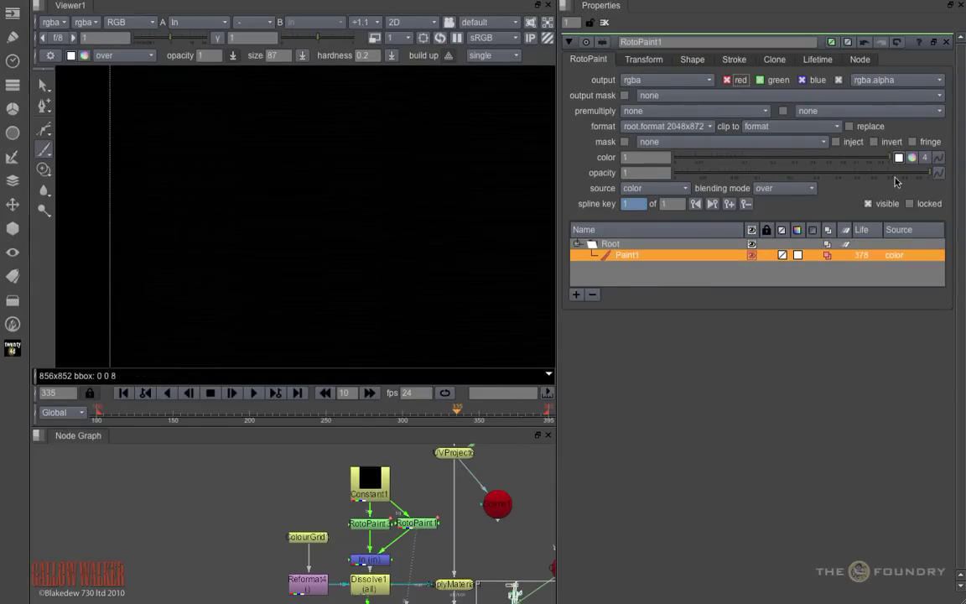
pyautogui.click(818, 59)
pyautogui.click(630, 98)
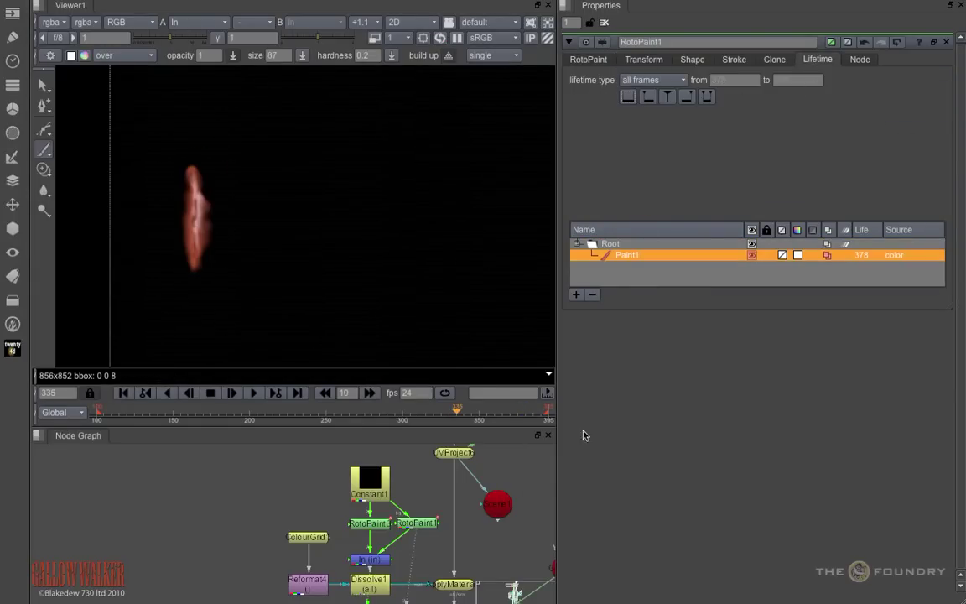
# View RotoPaint1 and keyframe the white stroke's write on end at 1 on frame 335 and 0.06 on frame 360.
pyautogui.press('1')
pyautogui.click(736, 60)
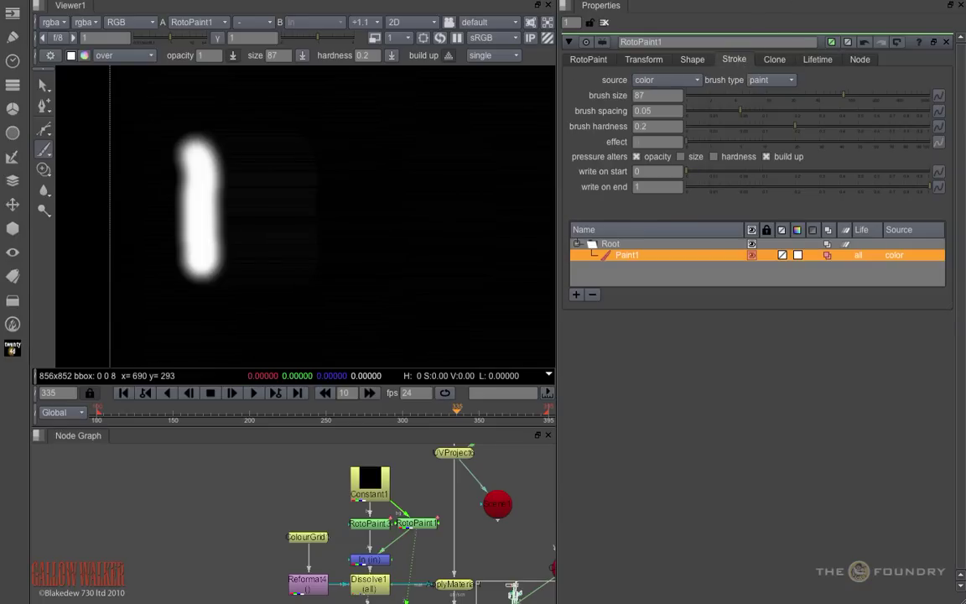
pyautogui.moveTo(925, 189)
pyautogui.mouseDown()
pyautogui.moveTo(746, 195)
pyautogui.moveTo(945, 197)
pyautogui.mouseUp()
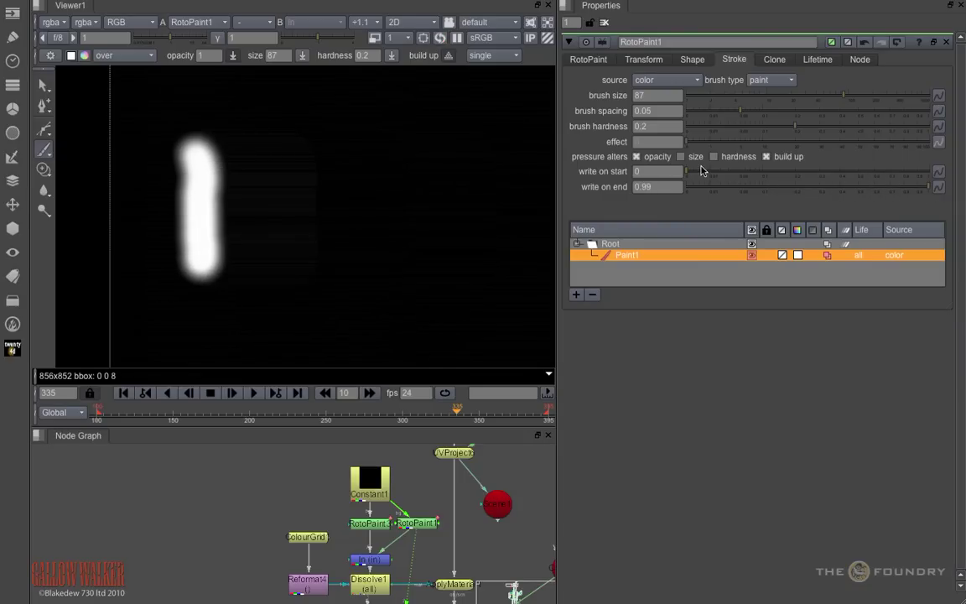
pyautogui.moveTo(686, 174)
pyautogui.mouseDown()
pyautogui.moveTo(766, 175)
pyautogui.moveTo(900, 196)
pyautogui.moveTo(797, 176)
pyautogui.moveTo(670, 172)
pyautogui.mouseUp()
pyautogui.rightClick(657, 188)
pyautogui.click(695, 190)
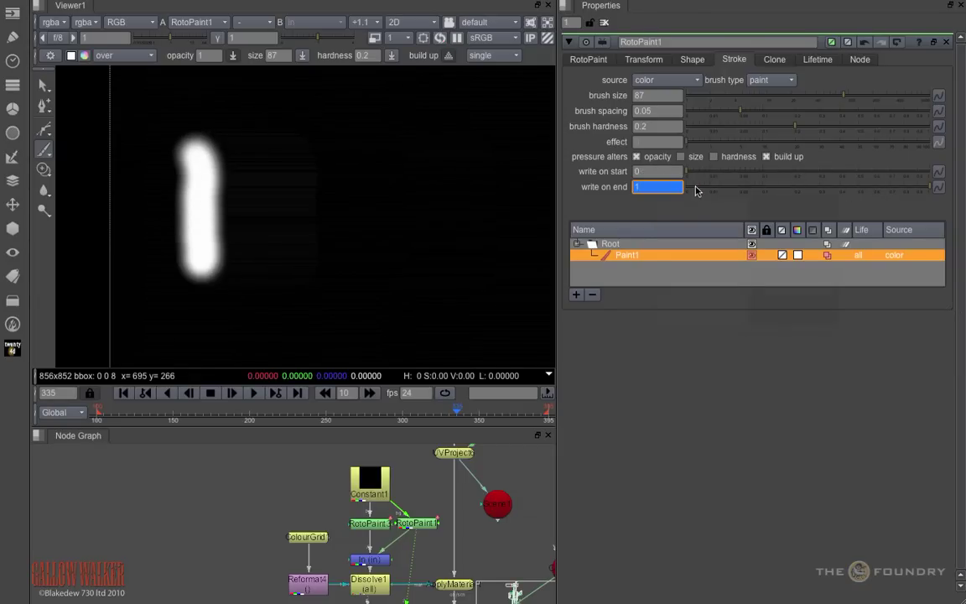
pyautogui.click(492, 417)
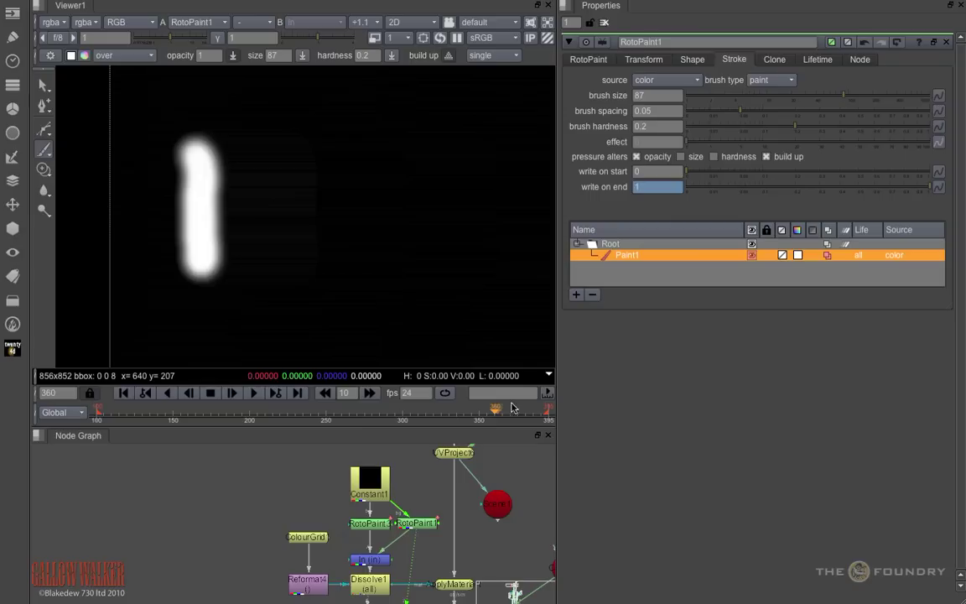
pyautogui.moveTo(927, 187)
pyautogui.mouseDown()
pyautogui.moveTo(752, 199)
pyautogui.moveTo(794, 161)
pyautogui.mouseUp()
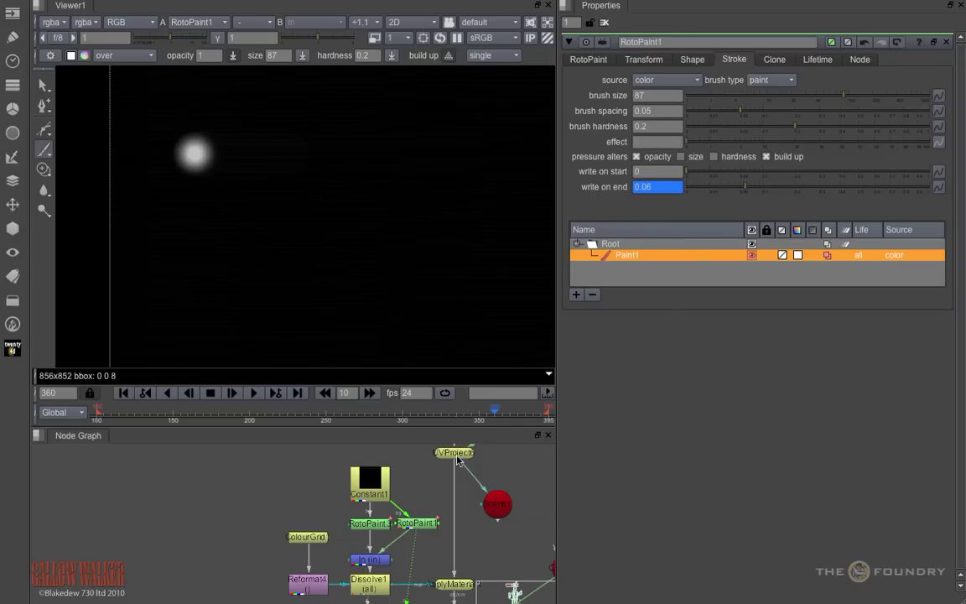
# View the In merge and scrub from frame 334 to 361 to check the wound's animated reveal.
pyautogui.click(370, 560)
pyautogui.press('1')
pyautogui.click(455, 418)
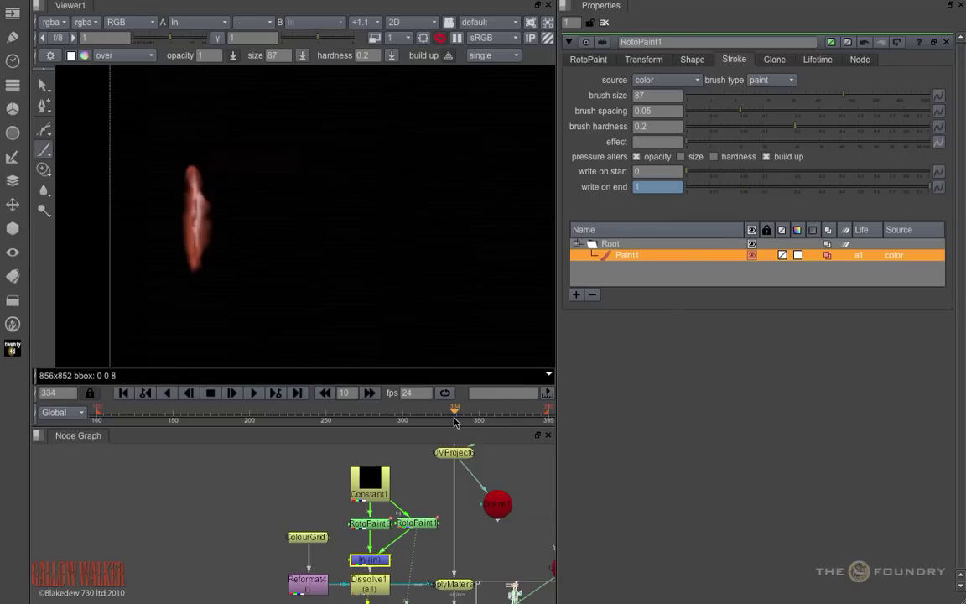
pyautogui.moveTo(454, 422)
pyautogui.mouseDown()
pyautogui.moveTo(487, 416)
pyautogui.moveTo(496, 436)
pyautogui.mouseUp()
# View Keymix6 and scrub around frame 360 to inspect the animated wound on the actor's face.
pyautogui.scroll(-5, 403, 503)
pyautogui.moveTo(377, 541); pyautogui.dragTo(367, 483, button='middle')
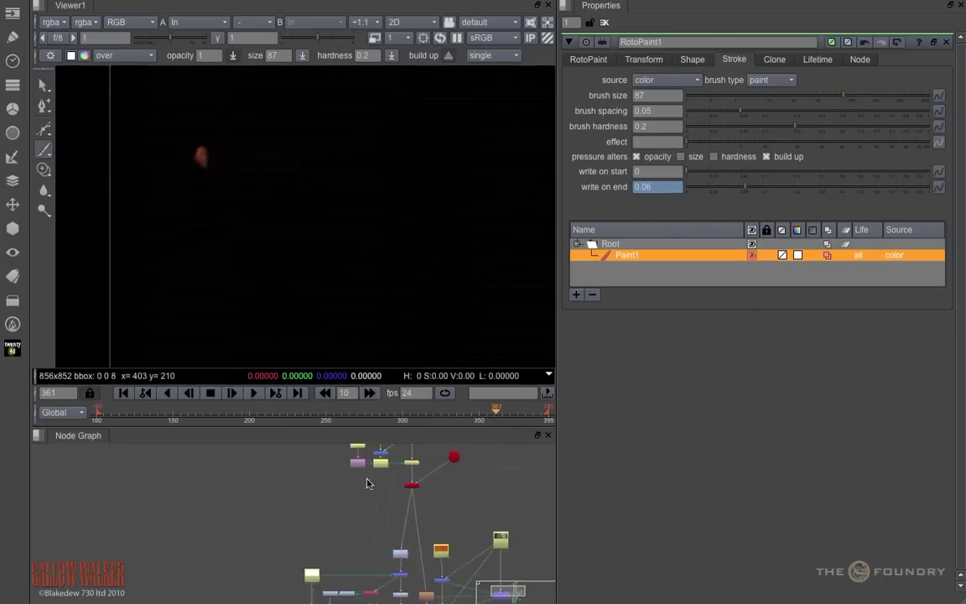
pyautogui.moveTo(419, 587); pyautogui.dragTo(424, 440, button='middle')
pyautogui.press('1')
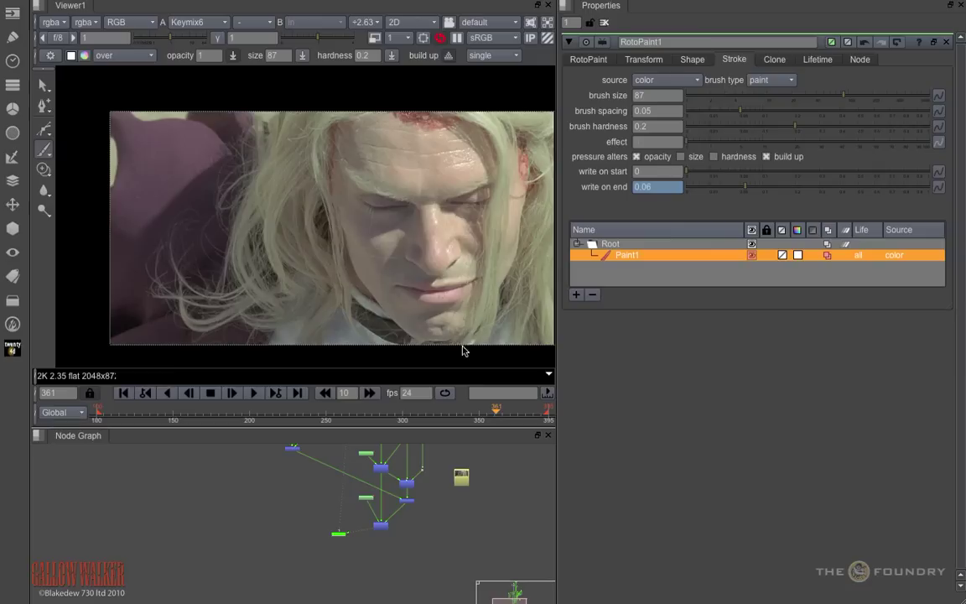
pyautogui.scroll(5, 358, 188)
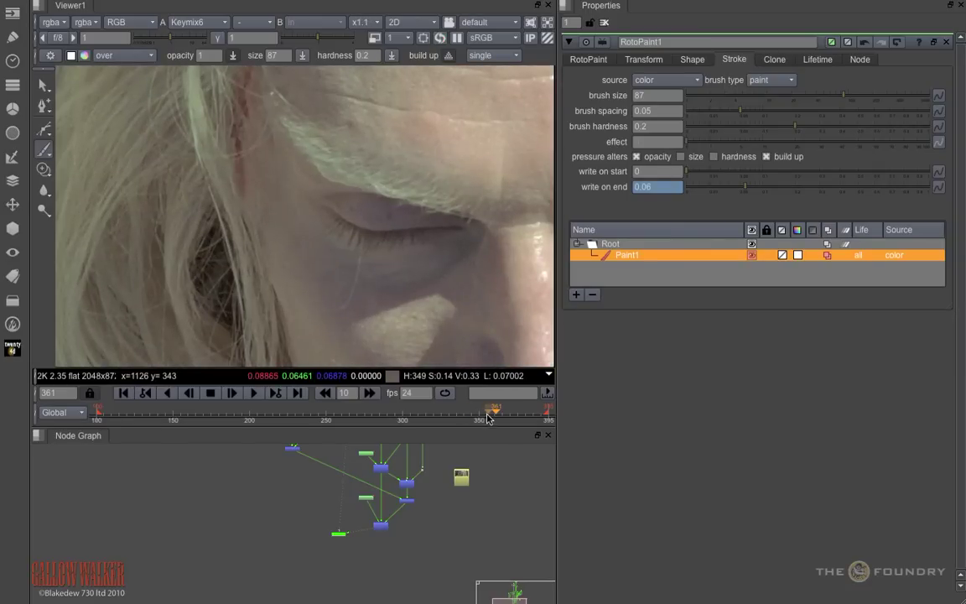
pyautogui.moveTo(489, 416)
pyautogui.mouseDown()
pyautogui.moveTo(476, 422)
pyautogui.moveTo(493, 428)
pyautogui.mouseUp()
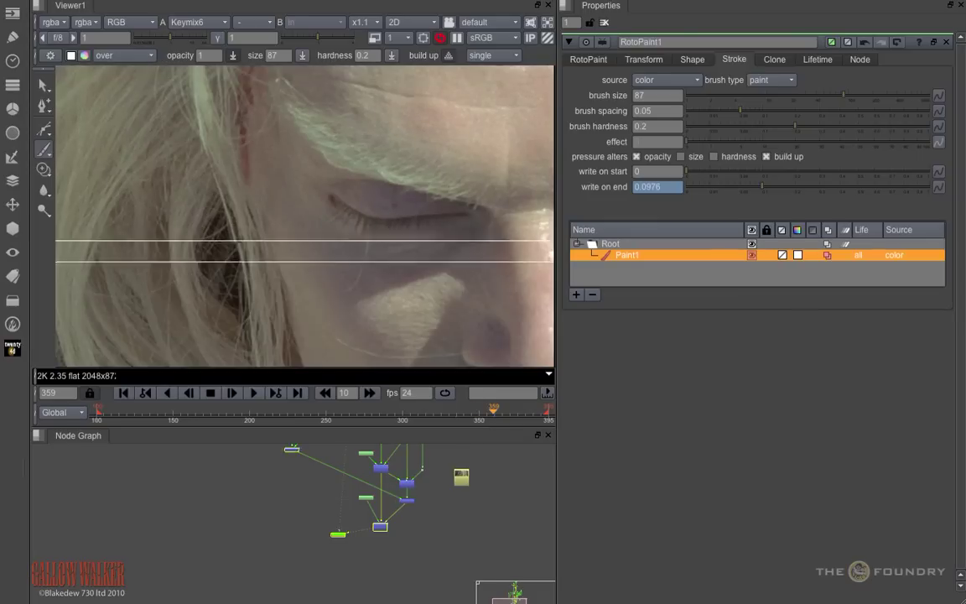